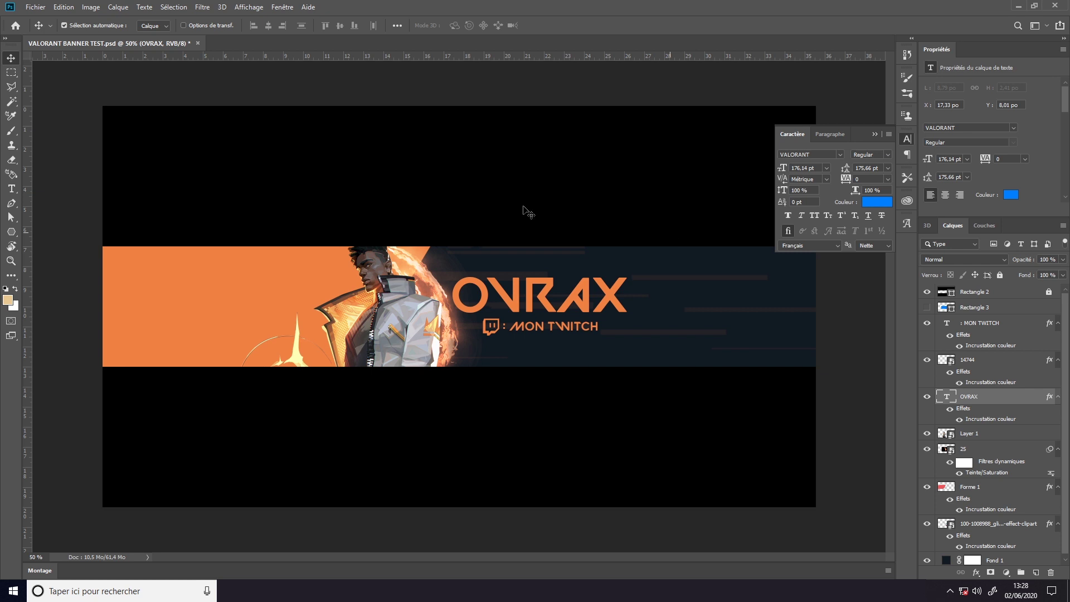
- Create a new 2560 × 1440 px document from the saved BANNIERE YTB preset
left_click(32, 4)
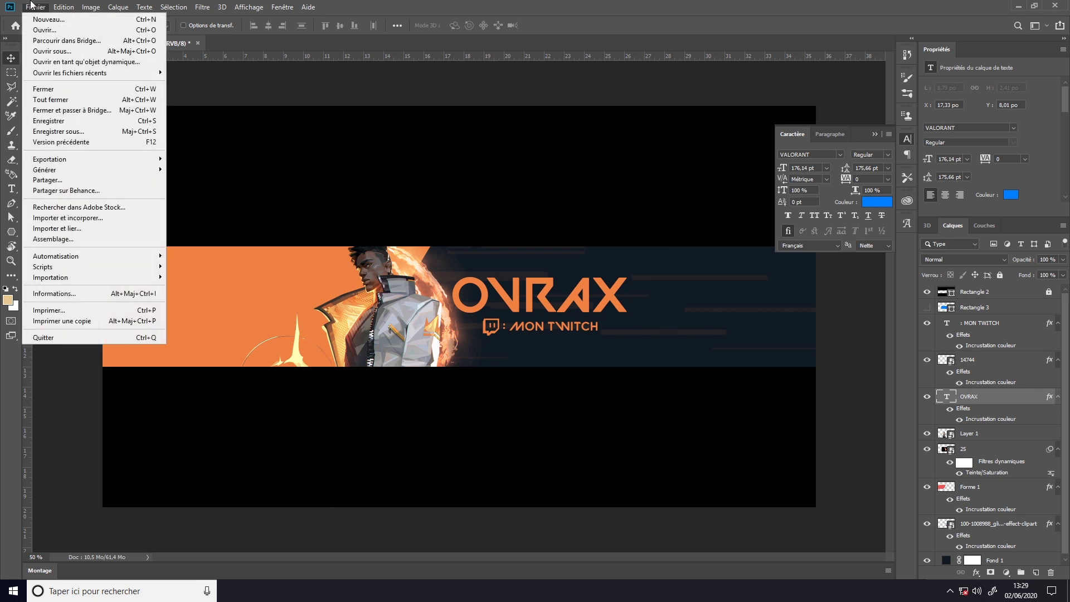
left_click(48, 20)
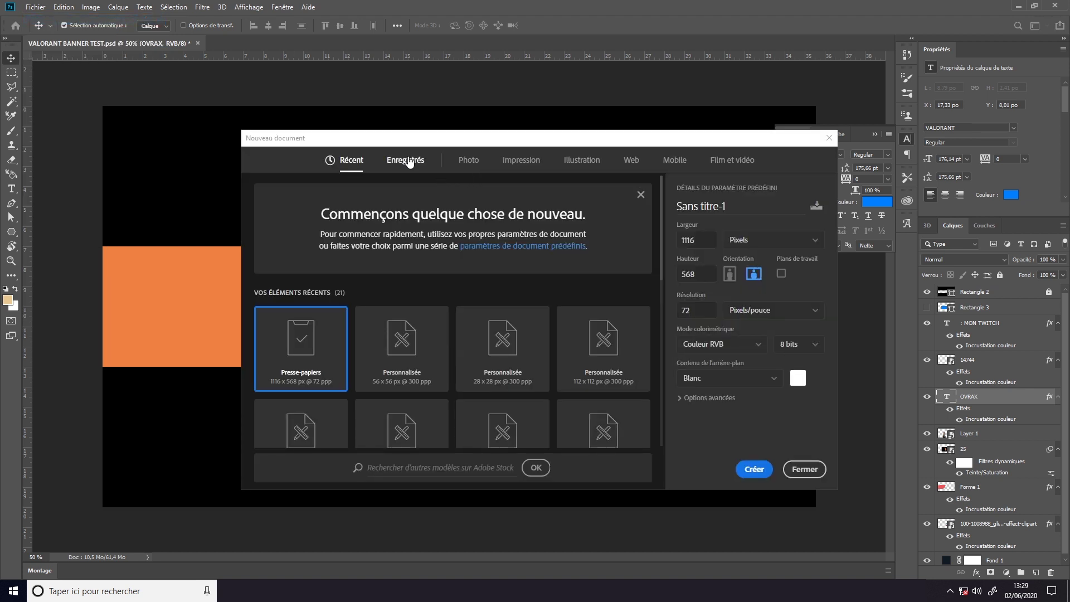
left_click(406, 160)
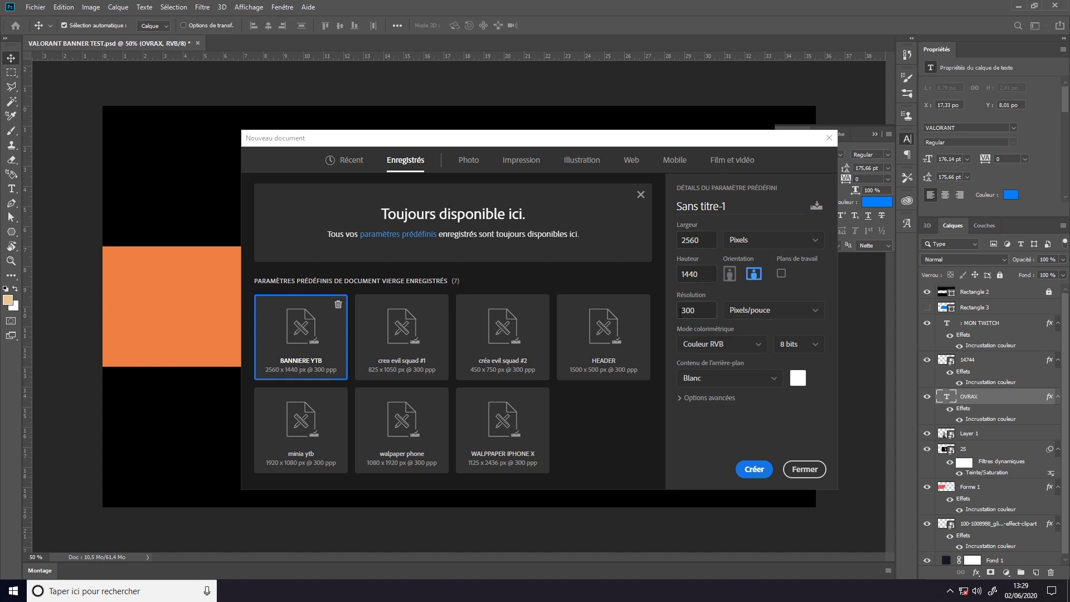
left_click(754, 469)
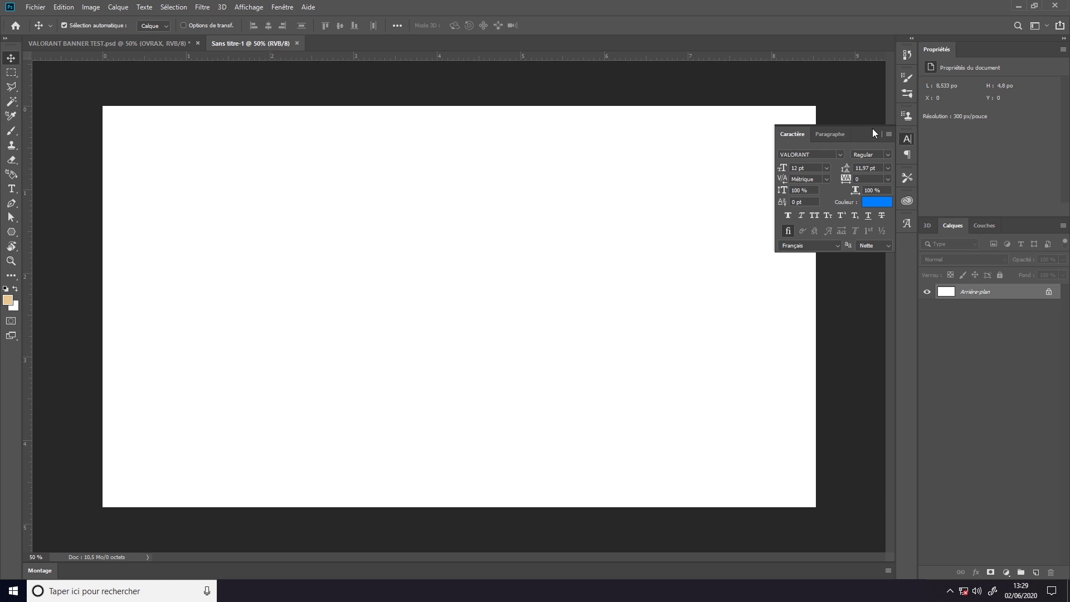
left_click(873, 133)
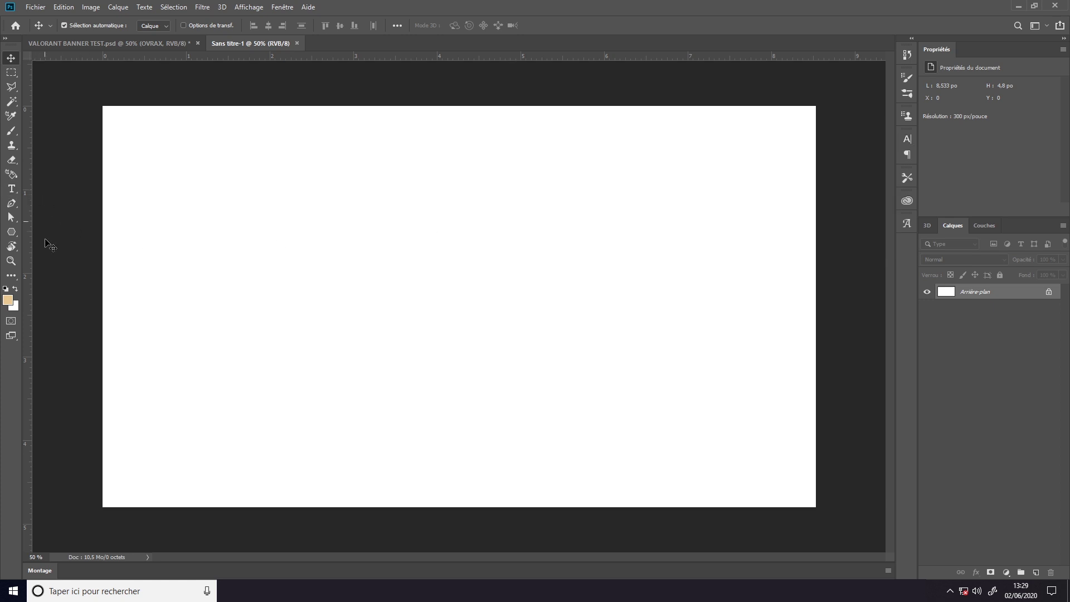
left_click(16, 232)
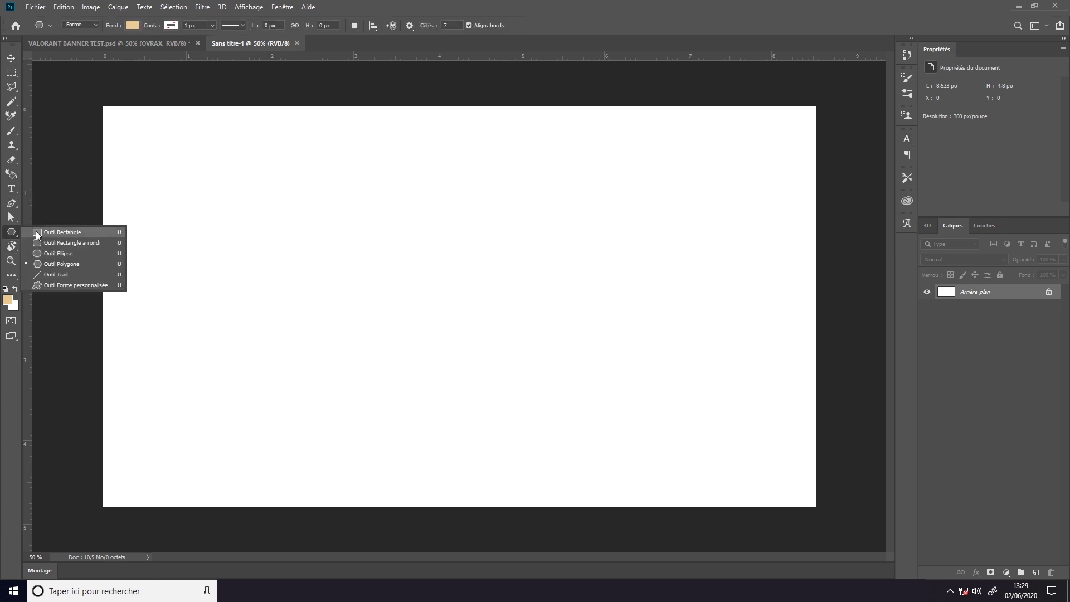
- Draw a 2560 × 423 px tan rectangle and move it flush with the left edge
left_click(35, 230)
left_click(303, 262)
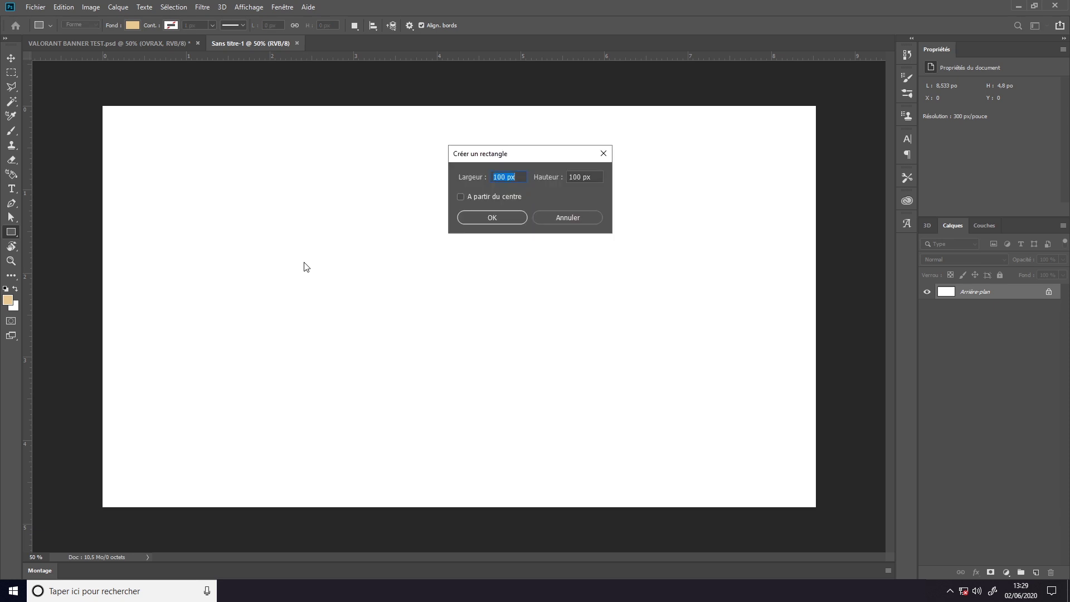
type("25")
type("423")
key("Return")
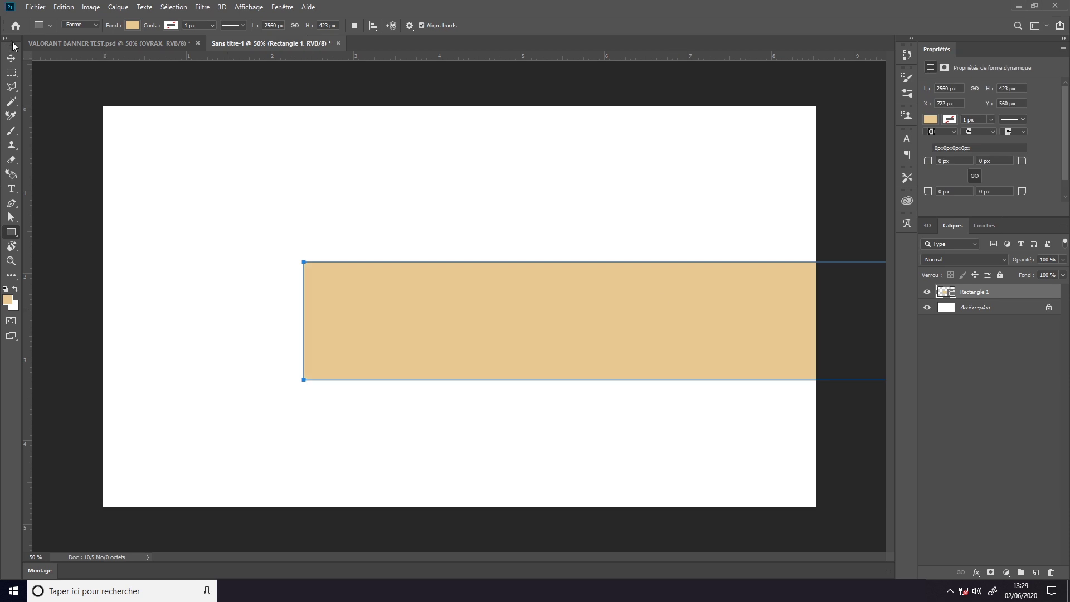
left_click(12, 58)
mouse_move(566, 306)
left_mouse_down()
mouse_move(365, 271)
mouse_move(367, 290)
left_mouse_up()
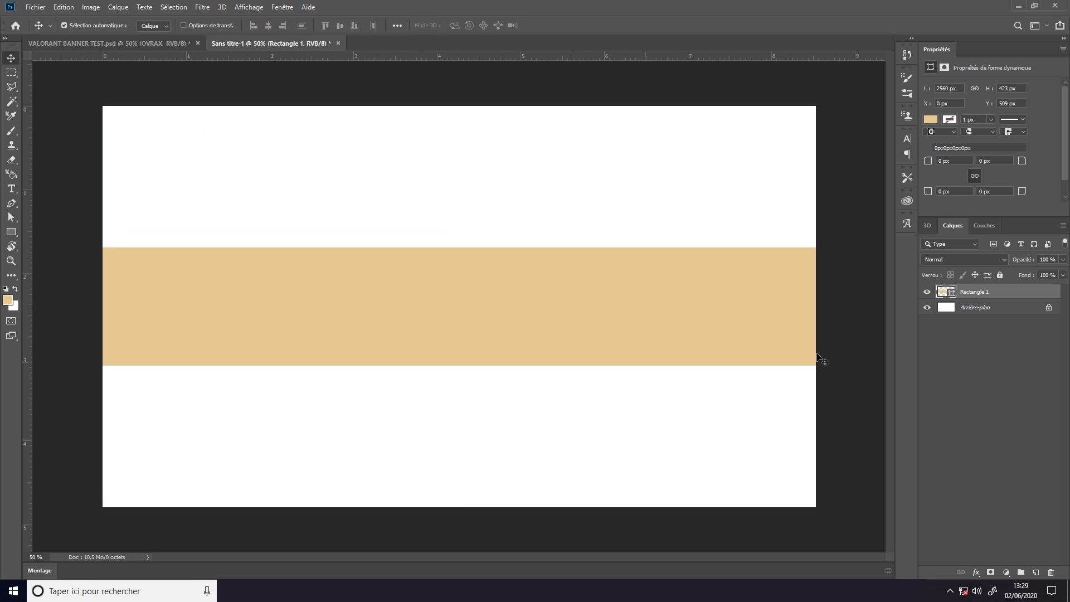
- Delete the white background and add an empty layer below the tan band
mouse_move(1048, 310)
left_mouse_down()
mouse_move(1039, 531)
mouse_move(1051, 573)
left_mouse_up()
left_click(1037, 568)
left_click_drag(993, 294, 992, 319)
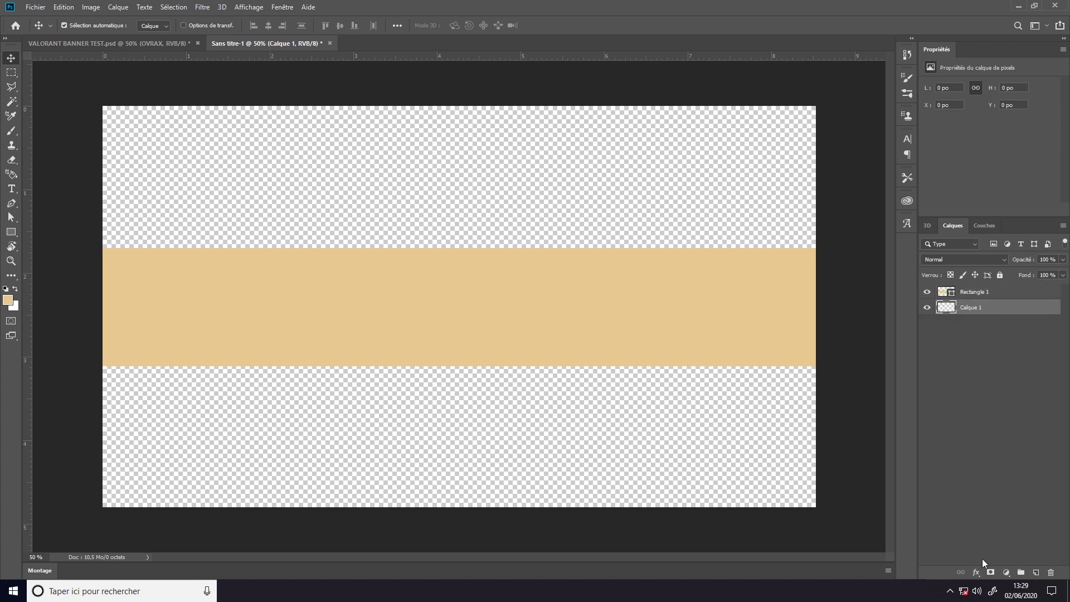
- Add a black (000000) solid colour fill layer
left_click(1006, 572)
left_click(972, 373)
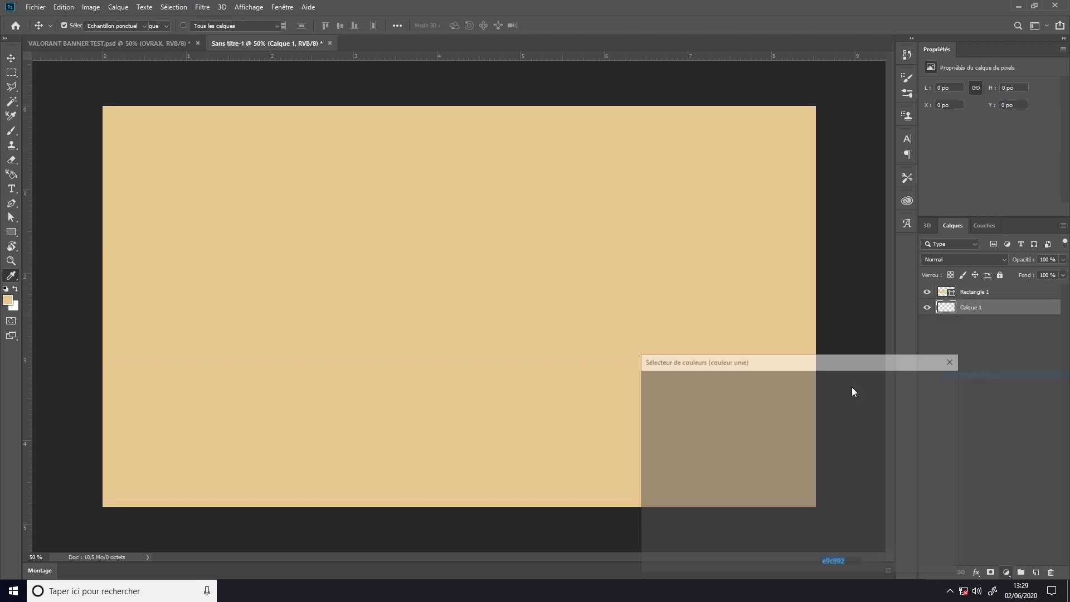
type("000000")
left_click(908, 382)
- Rasterize the black Fond 1 fill layer
key("v")
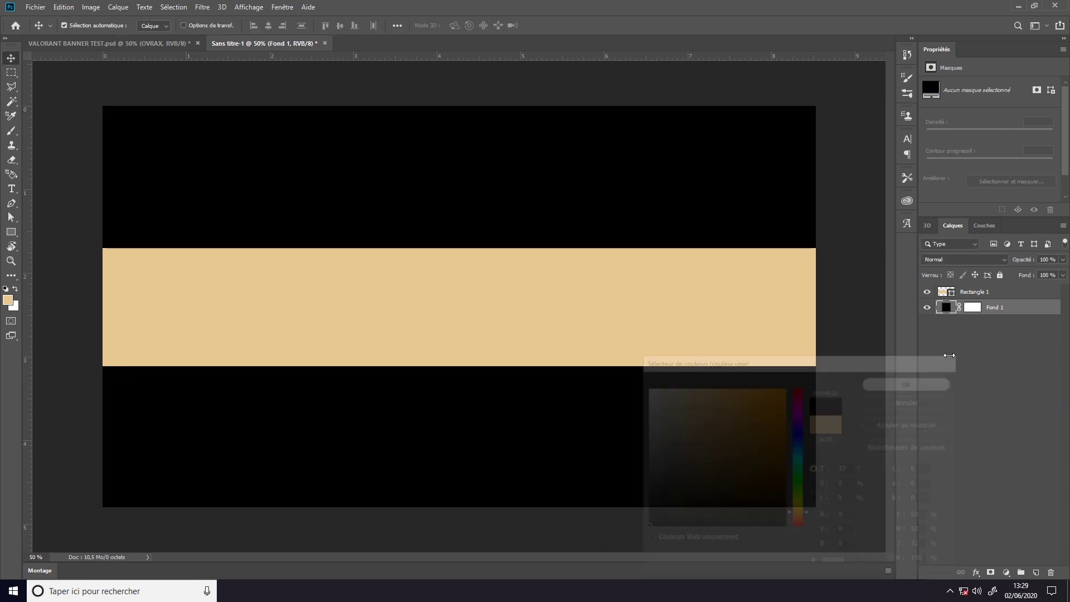
left_click(966, 292)
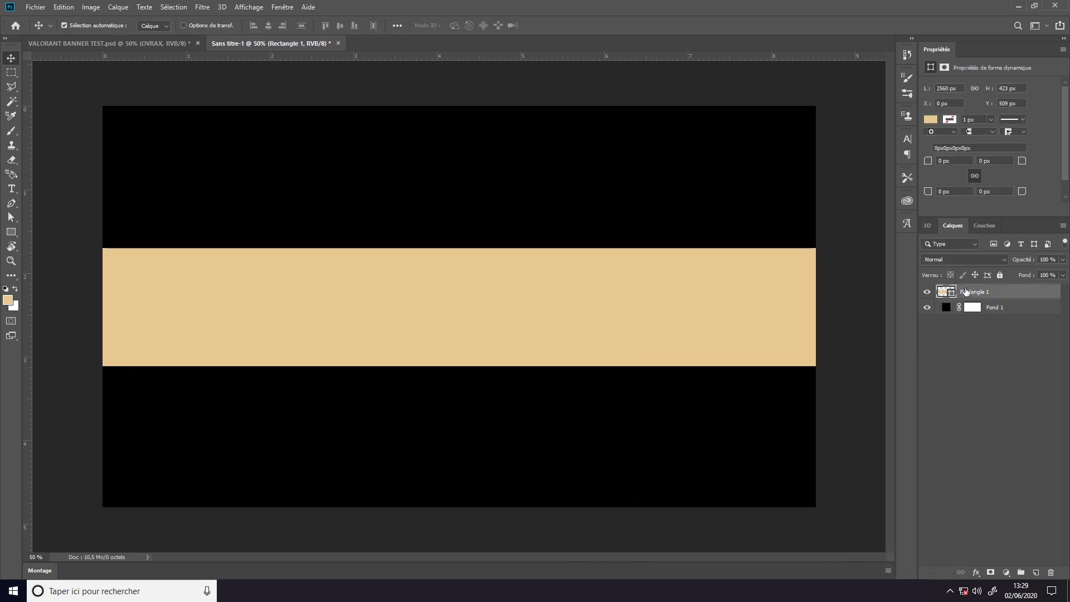
left_click(1011, 310)
right_click(1016, 310)
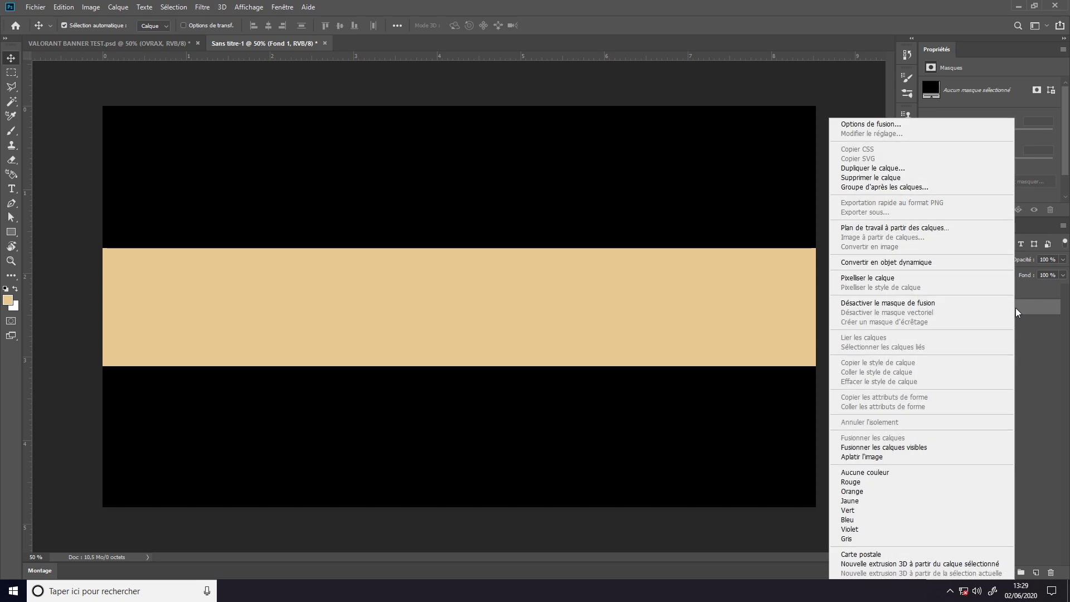
left_click(899, 277)
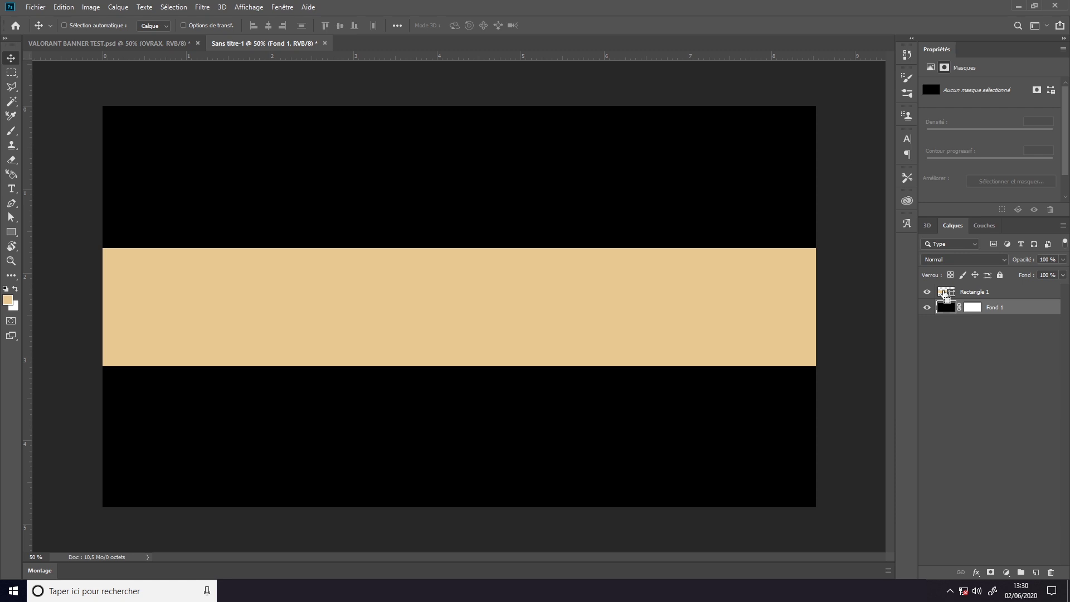
- Cut the tan band's area out of the black fill, then delete the rectangle layer
left_click(946, 291, "ctrl")
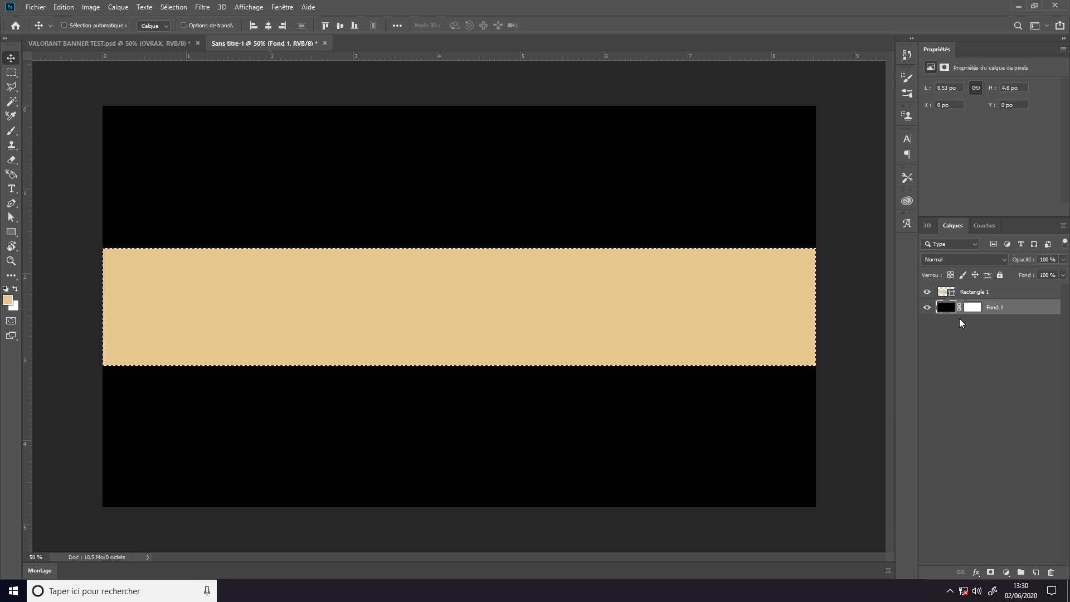
key("Delete")
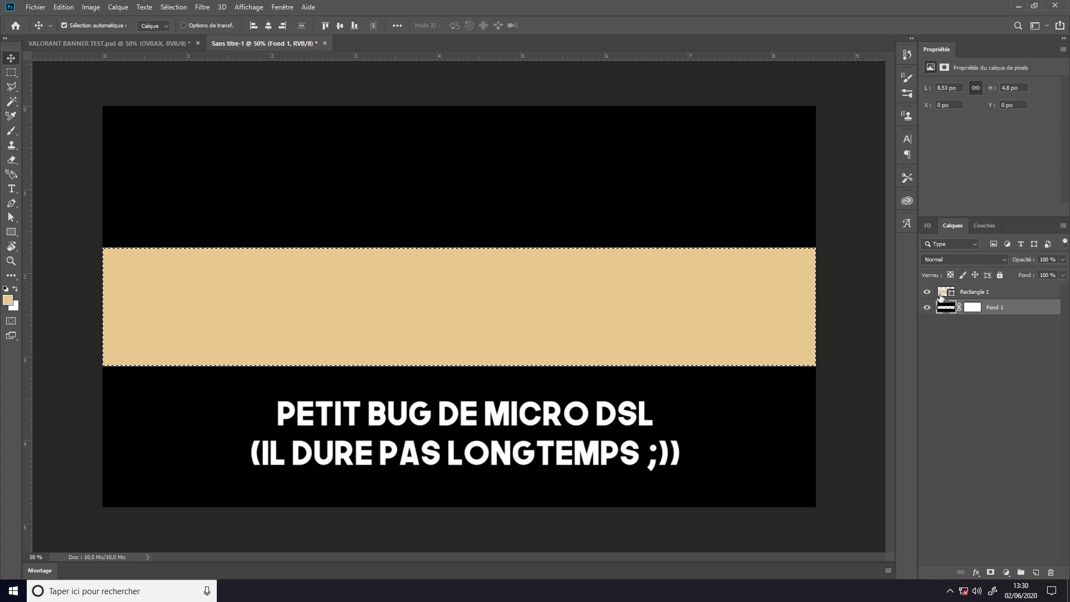
left_click_drag(941, 296, 1050, 571)
key("ctrl+d")
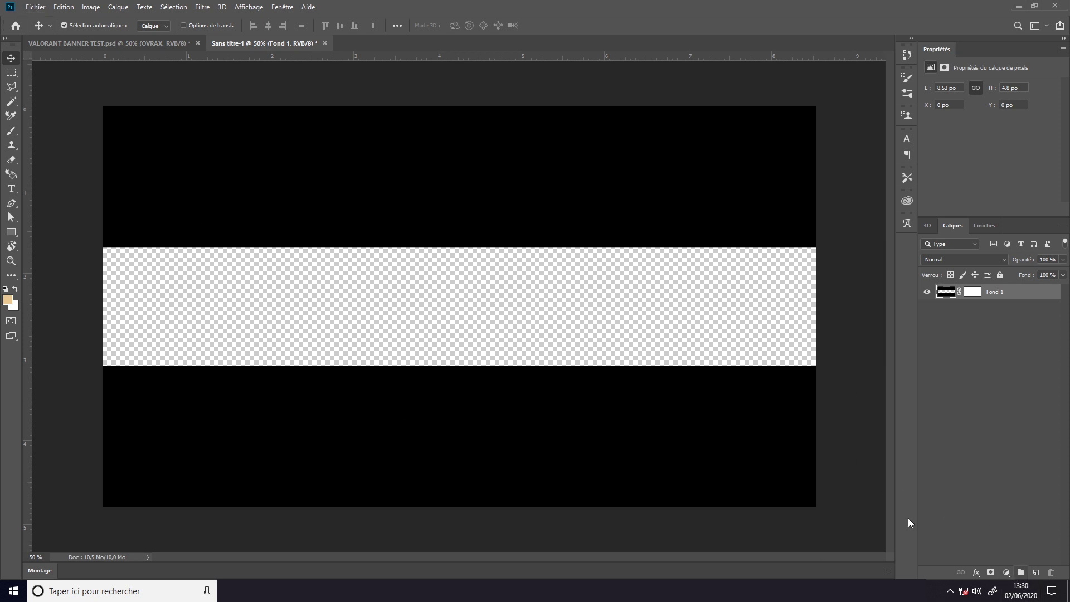
- Add a navy 0f1923 solid fill layer below the logo, sampled from the logo
left_click(35, 7)
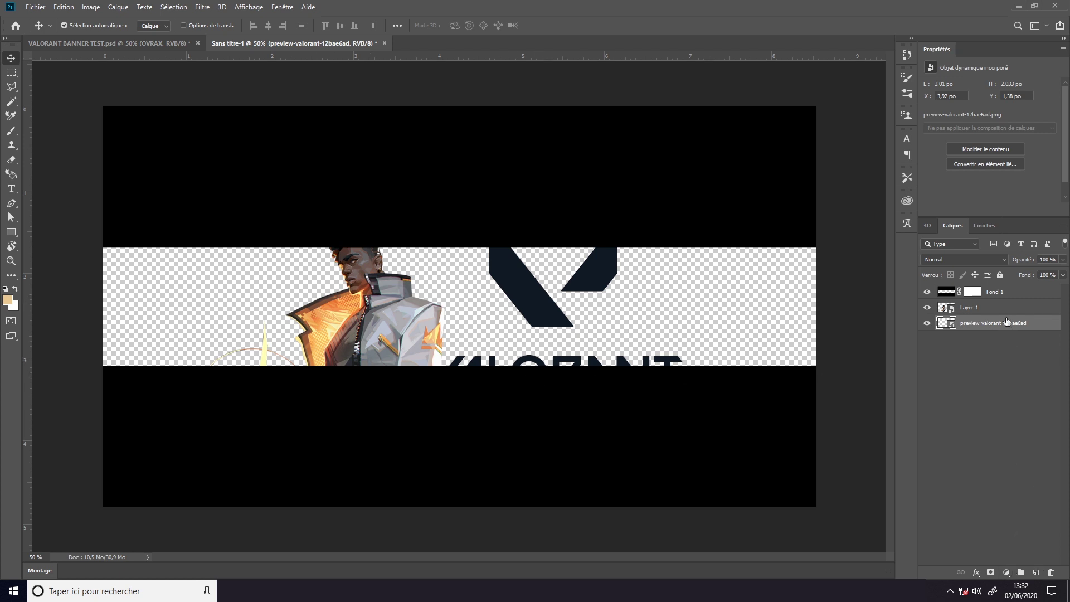
left_click(1036, 572)
left_click_drag(1011, 323, 1013, 357)
left_click(1006, 572)
left_click(972, 373)
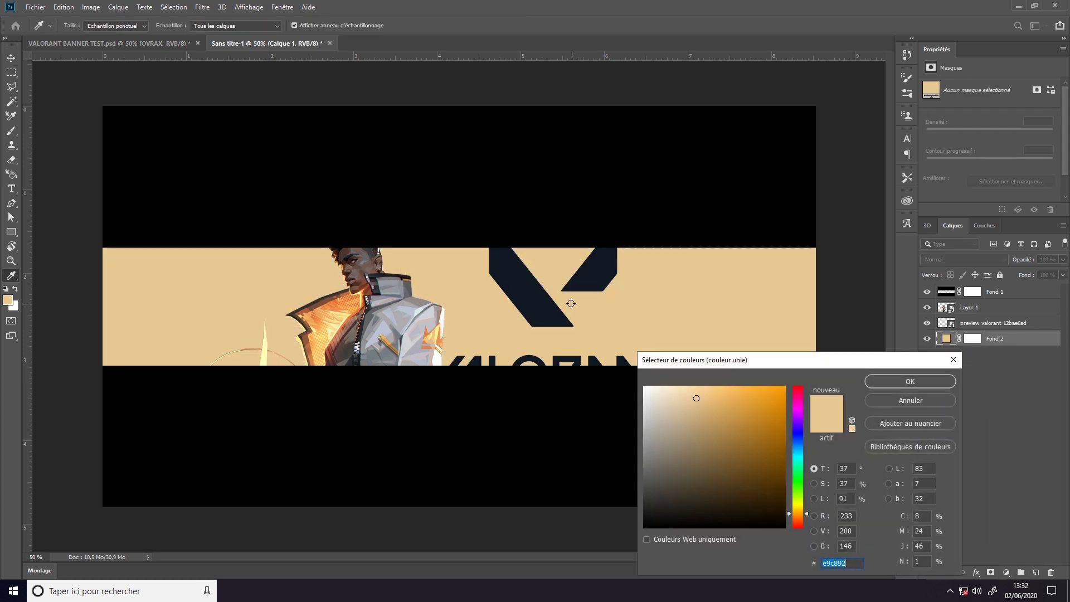
left_click(528, 290)
left_click(910, 381)
- Delete the Valorant logo layer and nudge the character slightly right
key("v")
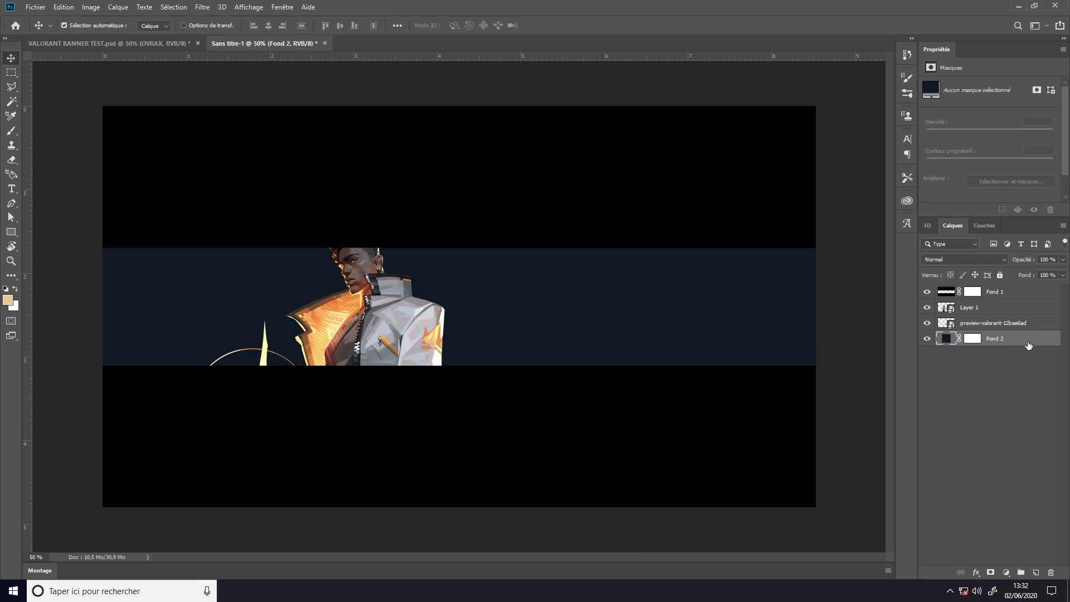
mouse_move(1030, 323)
left_mouse_down()
mouse_move(1064, 560)
mouse_move(1051, 573)
left_mouse_up()
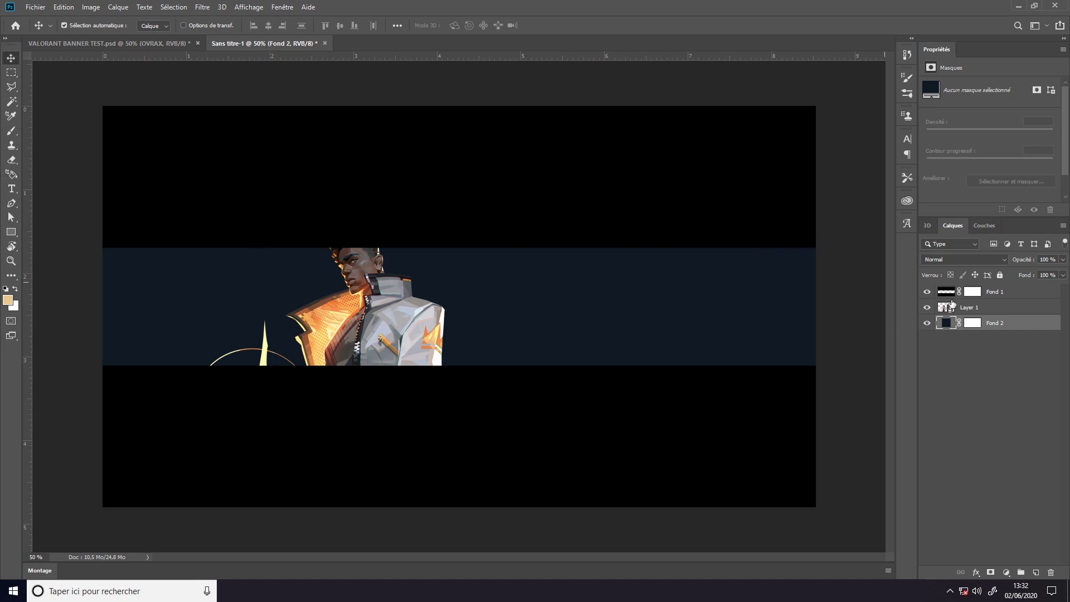
left_click(1012, 313)
key("Right")
key("Right")
key("Right")
key("Right")
key("Right")
key("Right")
key("Right")
key("Right")
key("Right")
key("Right")
key("Right")
key("Right")
key("Right")
key("Right")
key("Right")
key("Right")
key("Right")
key("Right")
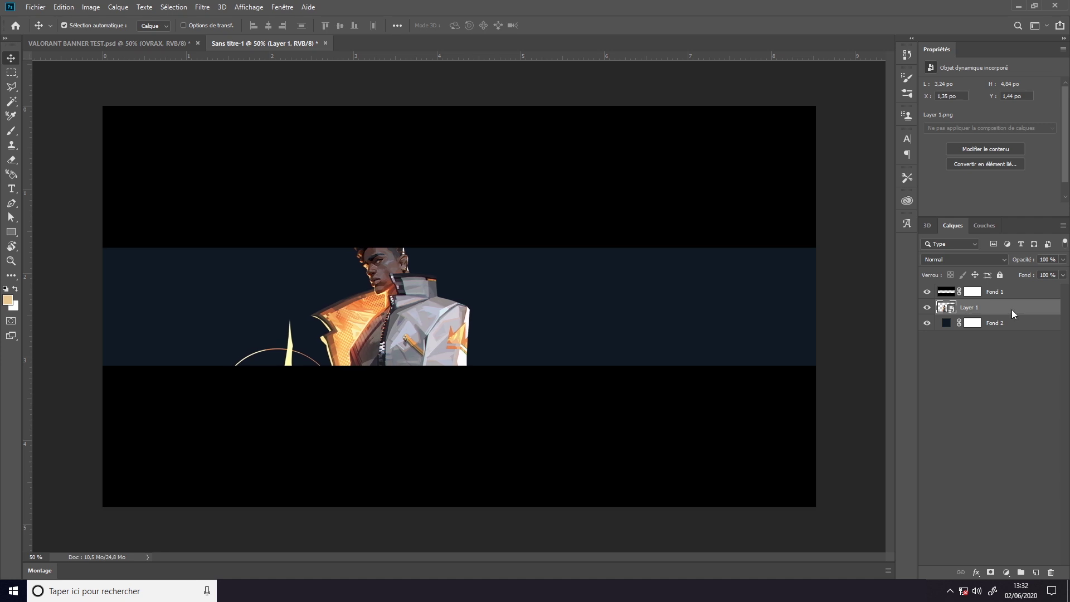
key("Right")
key("Right")
key("Right")
key("Left")
key("Left")
key("Left")
key("Left")
key("Left")
key("Left")
key("Left")
key("Left")
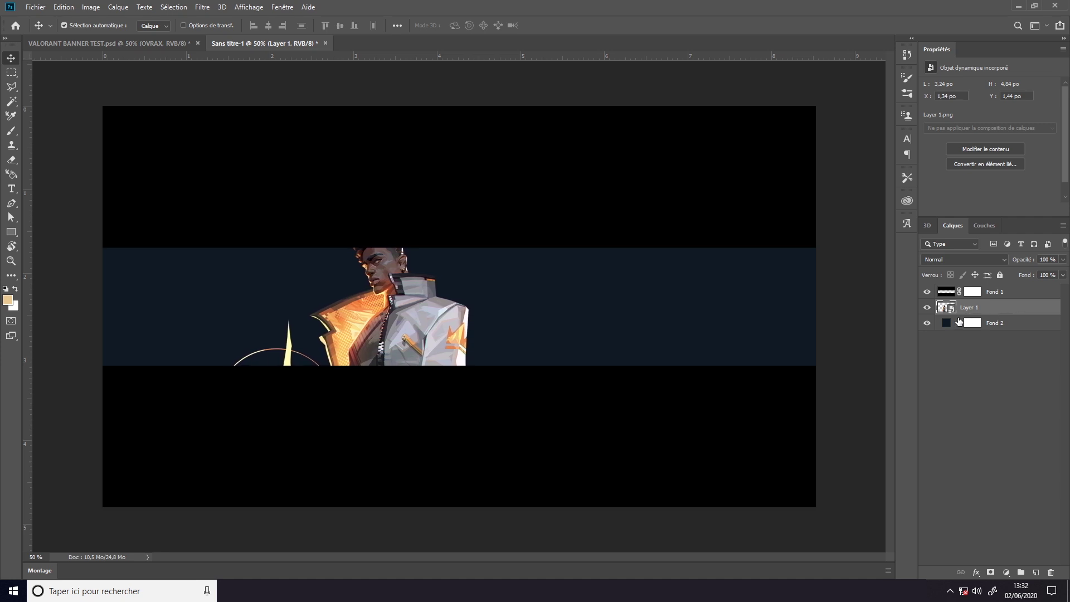
left_click(997, 324)
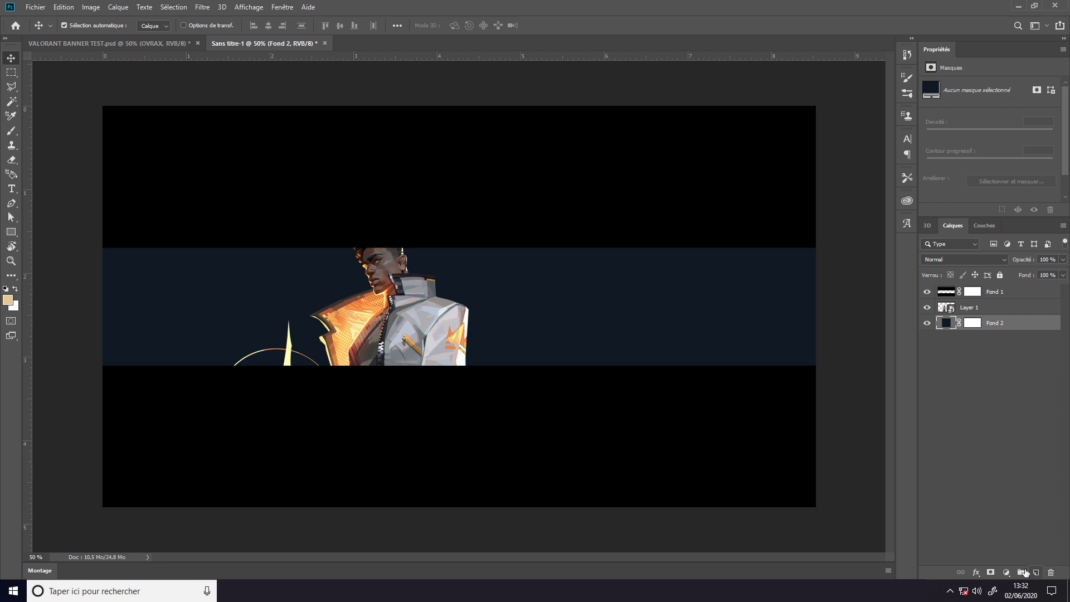
- Draw a slanted five-corner shape over the band's left side with the Pen in Shape mode
left_click(12, 202)
left_click(85, 34)
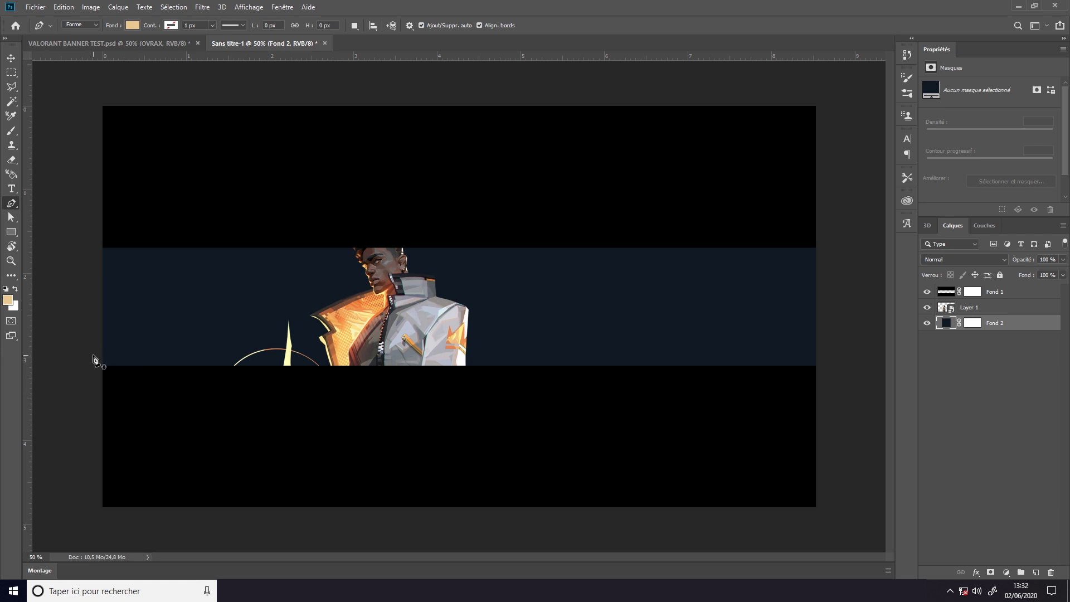
left_click(106, 375)
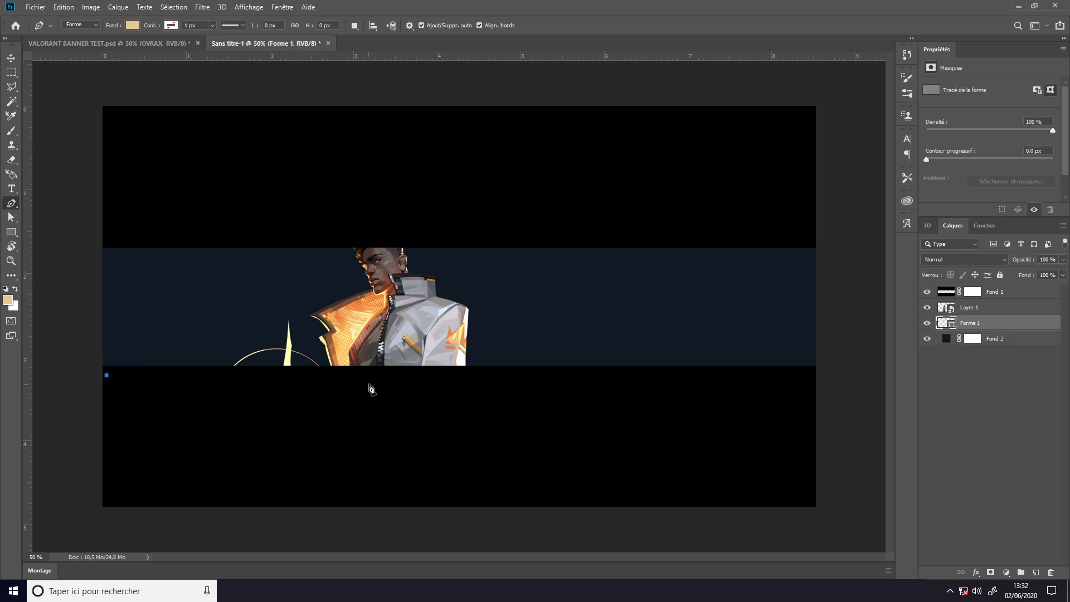
left_click(397, 378)
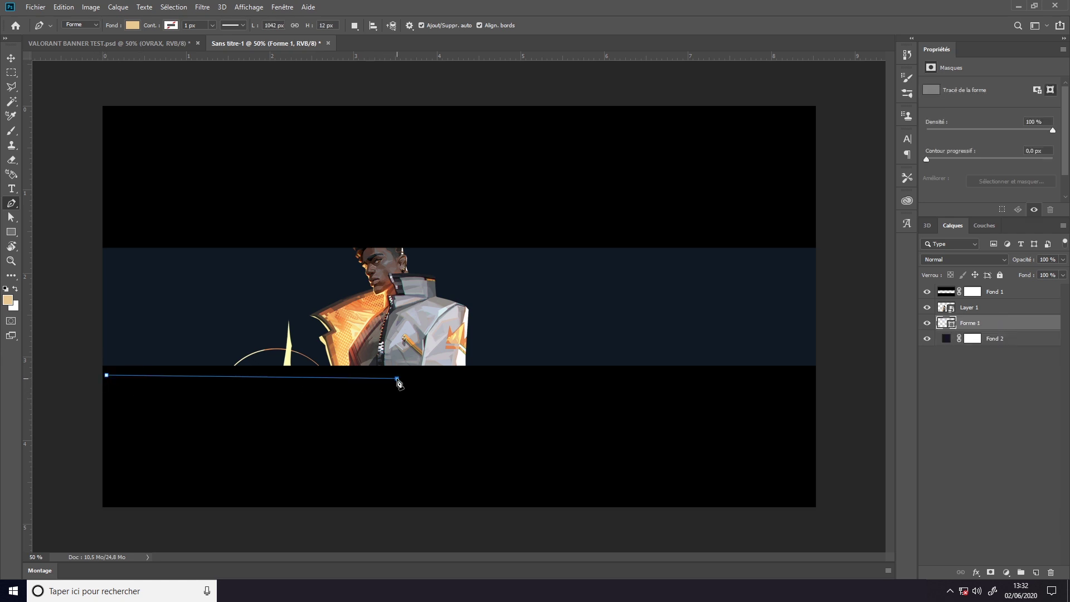
left_click(444, 241)
left_click(95, 217)
left_click(81, 357)
left_click(107, 376)
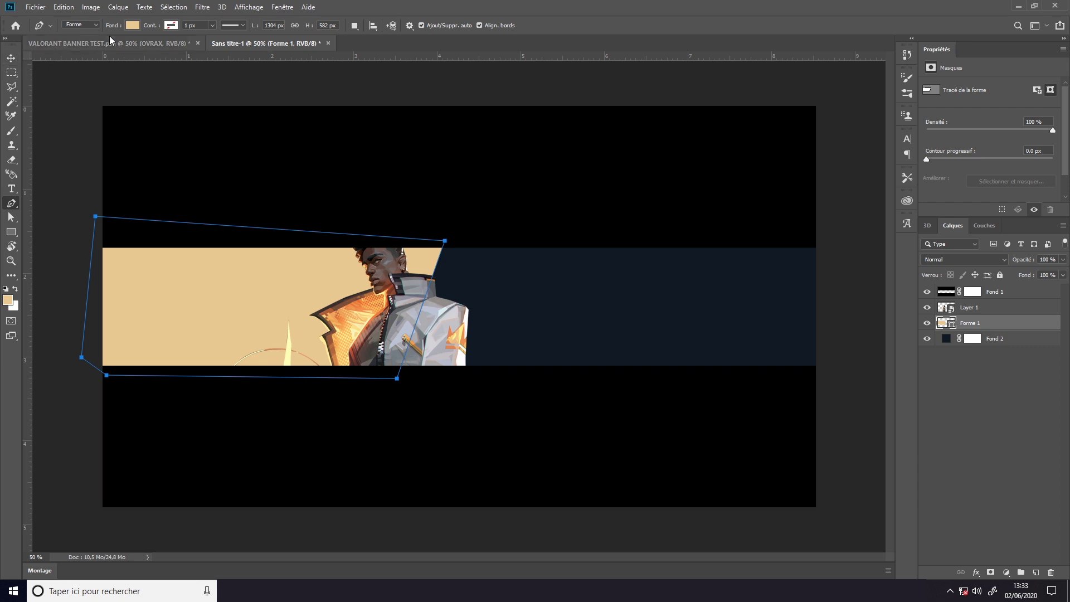
- Set the shape's fill colour to orange
left_click(135, 27)
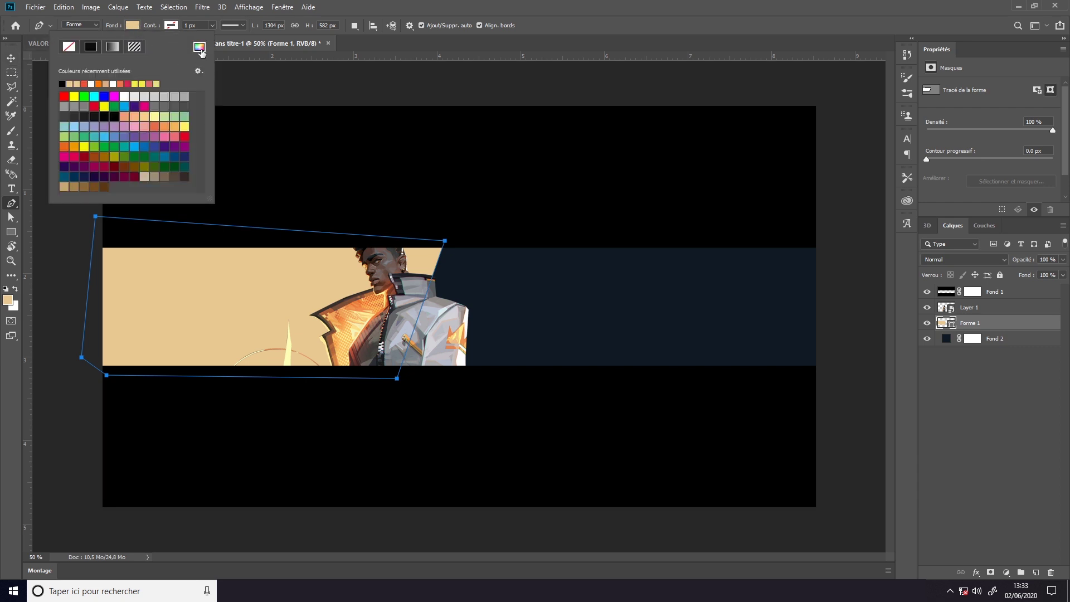
left_click(199, 47)
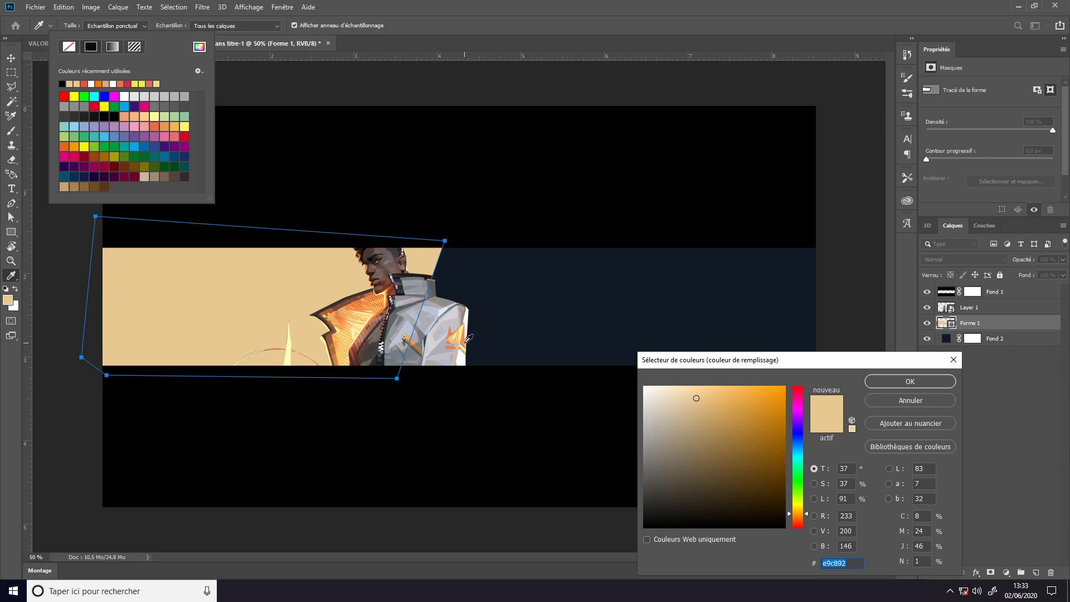
key("Escape")
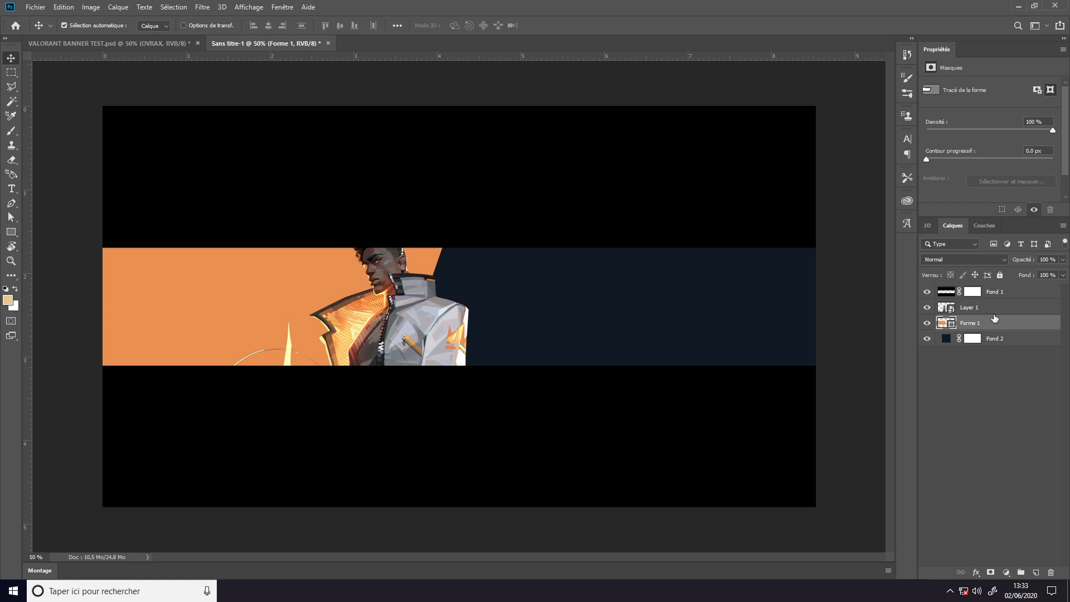
- Place the glitch-stripe image below Forme 1 and shift it right across the navy band
key("ctrl+z")
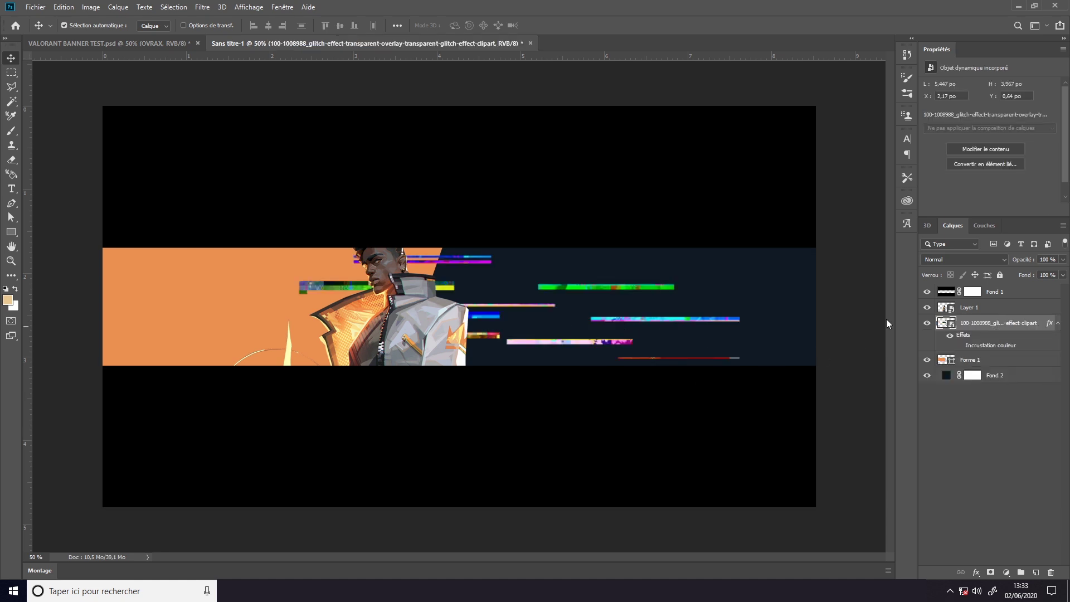
left_click_drag(1001, 330, 986, 369)
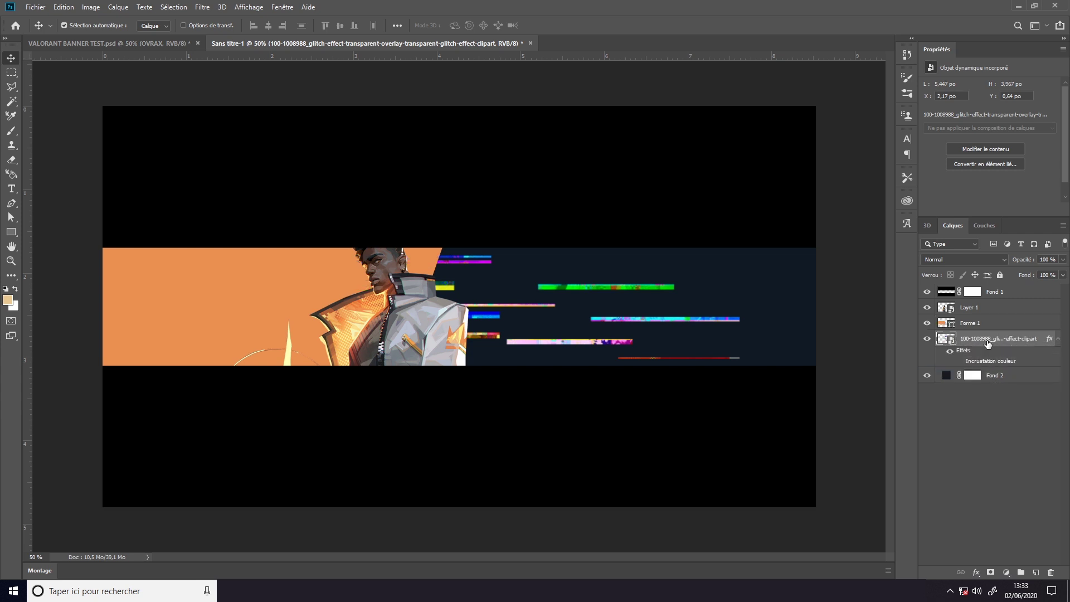
key("ctrl")
key("ctrl+t")
left_click_drag(641, 375, 701, 369)
left_click_drag(727, 367, 723, 374)
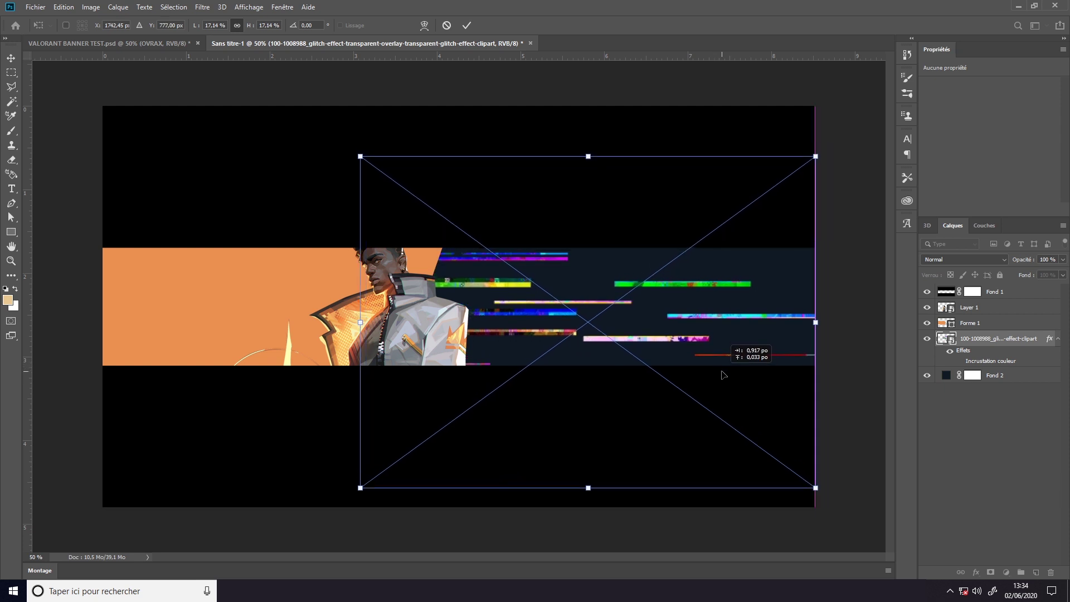
key("Return")
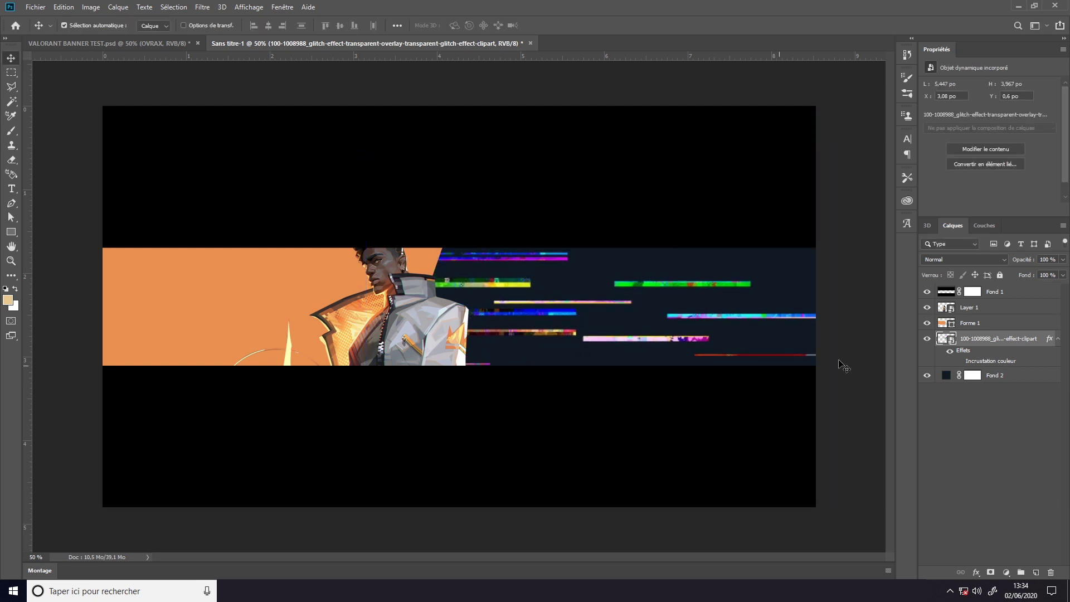
- Give the glitch layer a colour overlay using the shape's sampled orange
right_click(1030, 342)
left_click(933, 134)
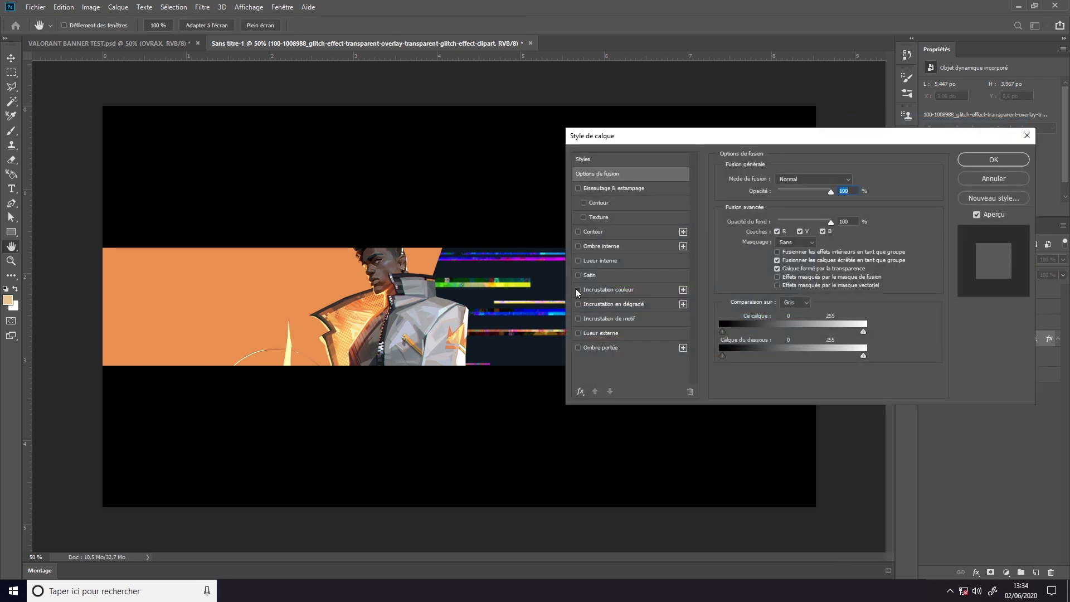
left_click(577, 289)
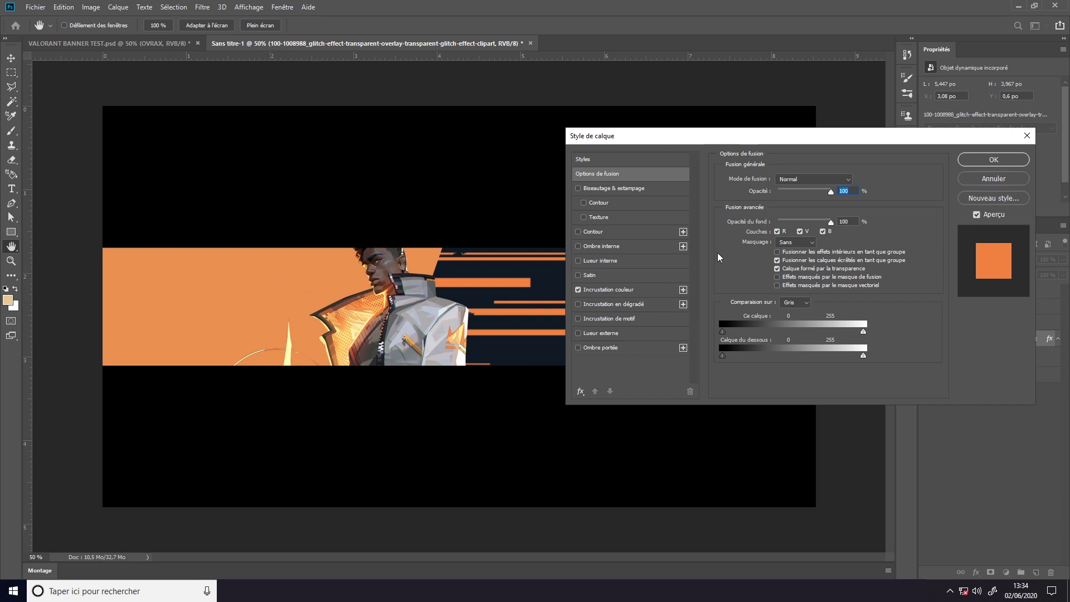
left_click(633, 291)
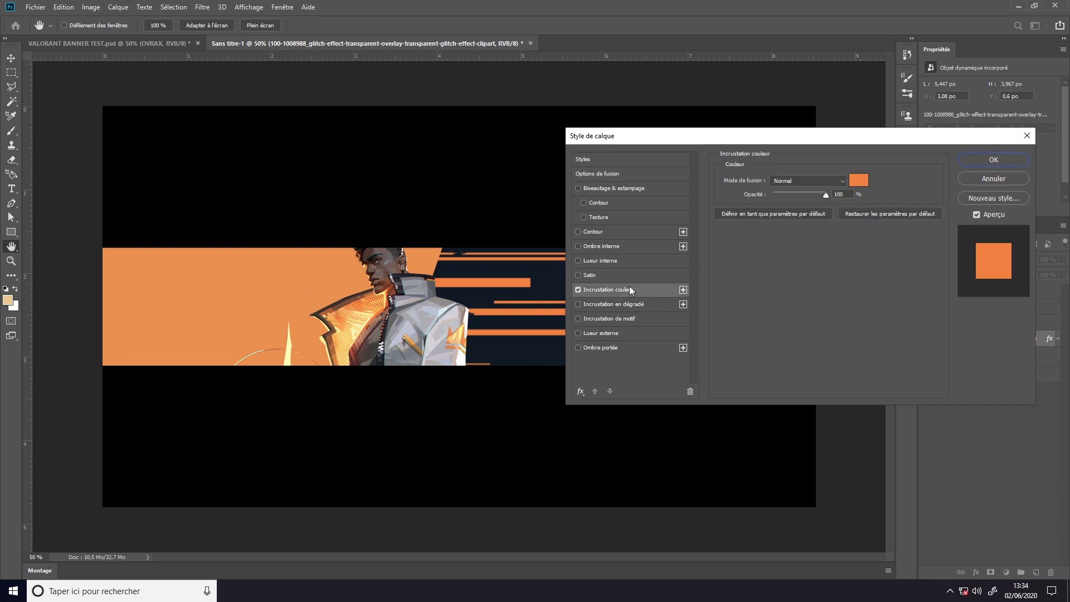
left_click(857, 181)
left_click(209, 298)
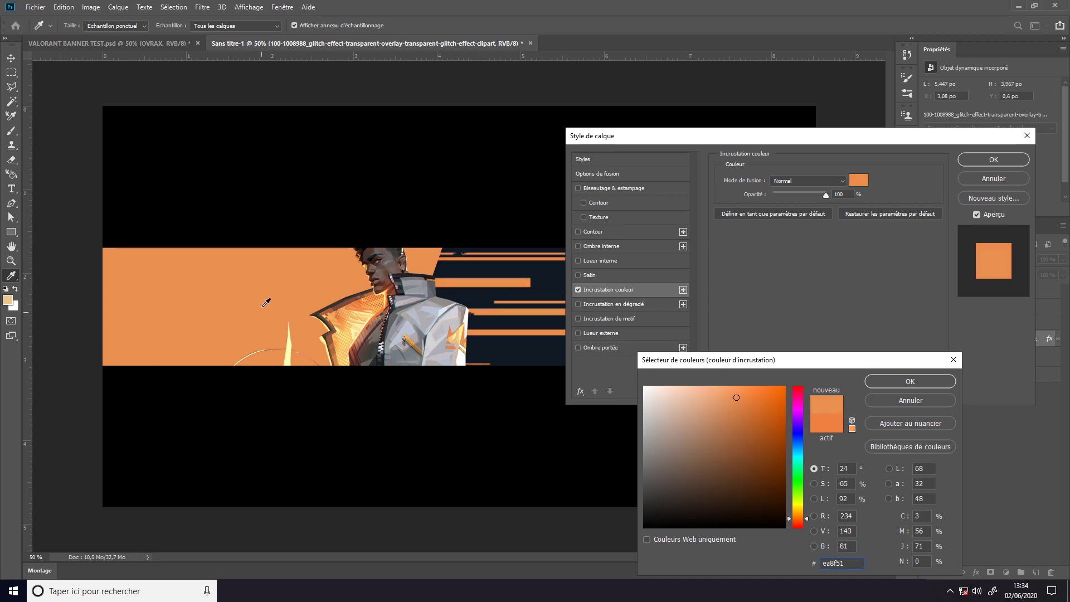
left_click(893, 382)
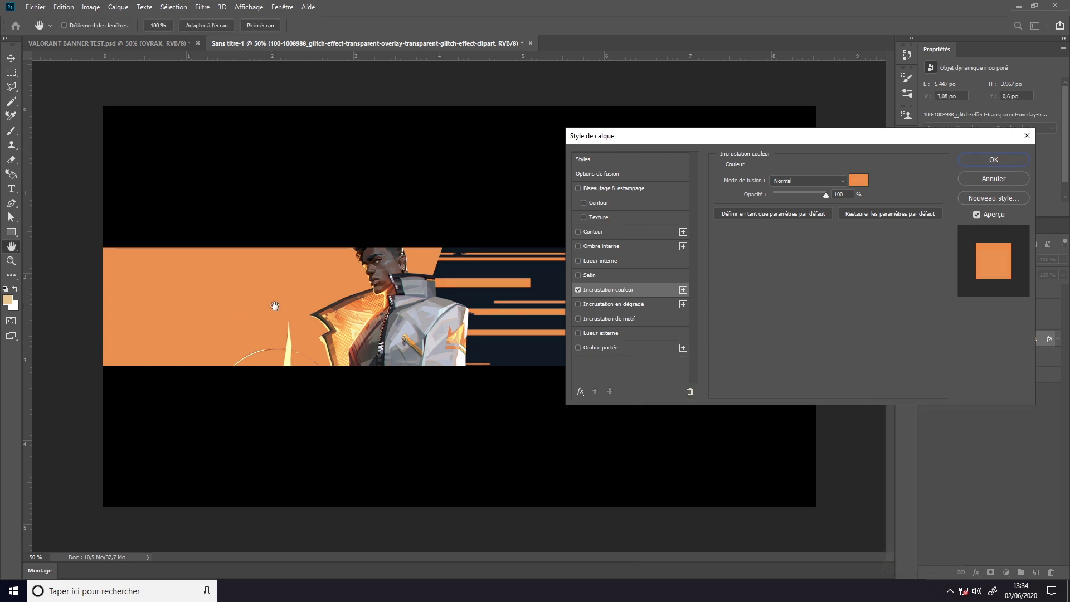
left_click(988, 159)
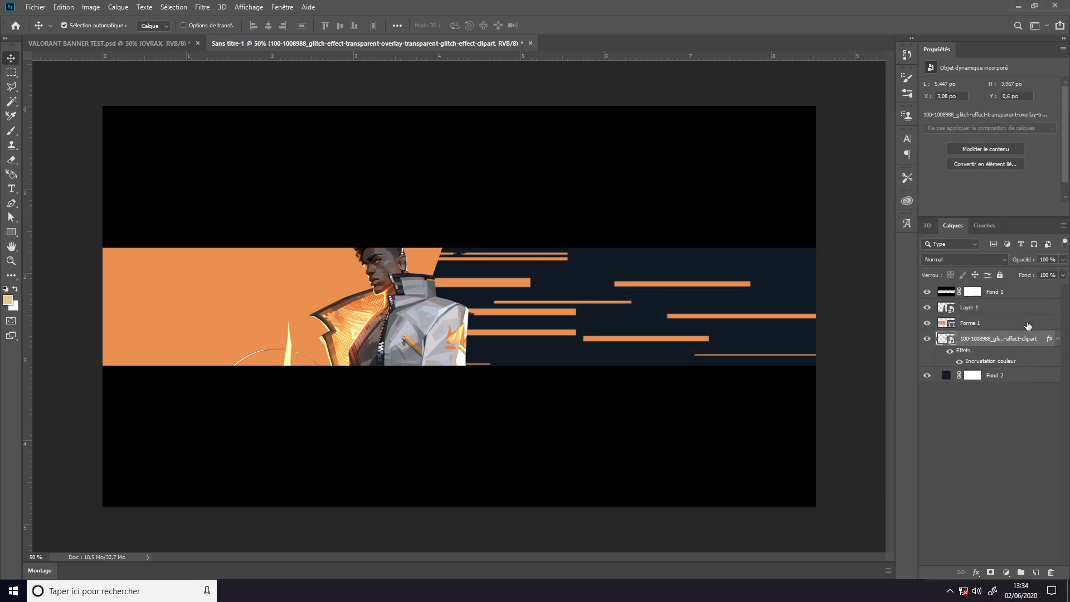
- Set the glitch layer's opacity to 8%
left_click(1063, 259)
left_click(1039, 259)
type("8")
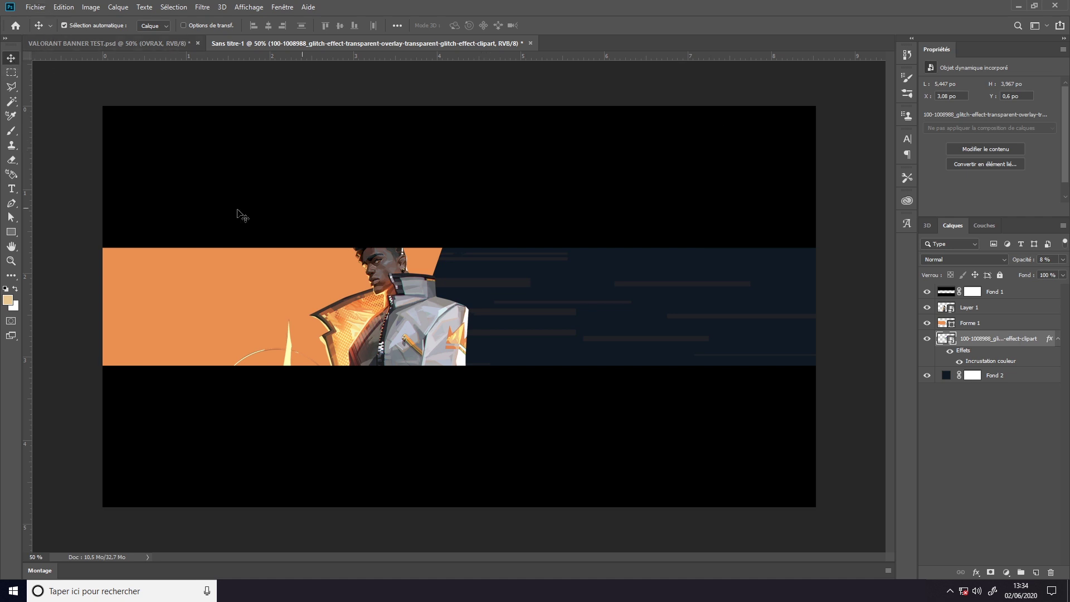
- Add a TEXT title on a new layer above Layer 1 on the navy band
left_click(12, 188)
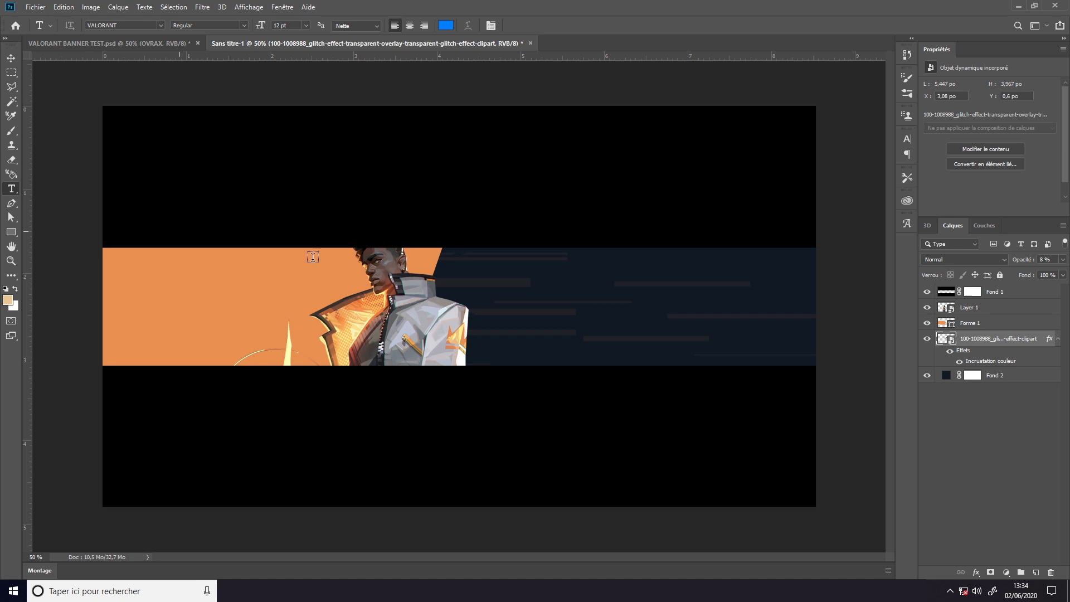
left_click(998, 328)
left_click(985, 312)
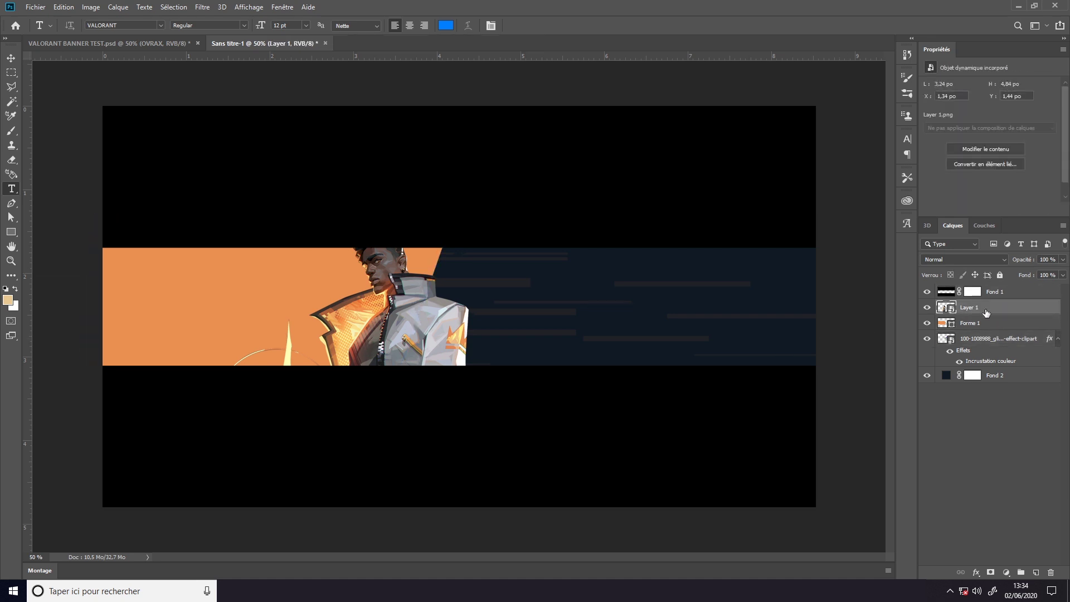
left_click(927, 307)
left_click(1036, 573)
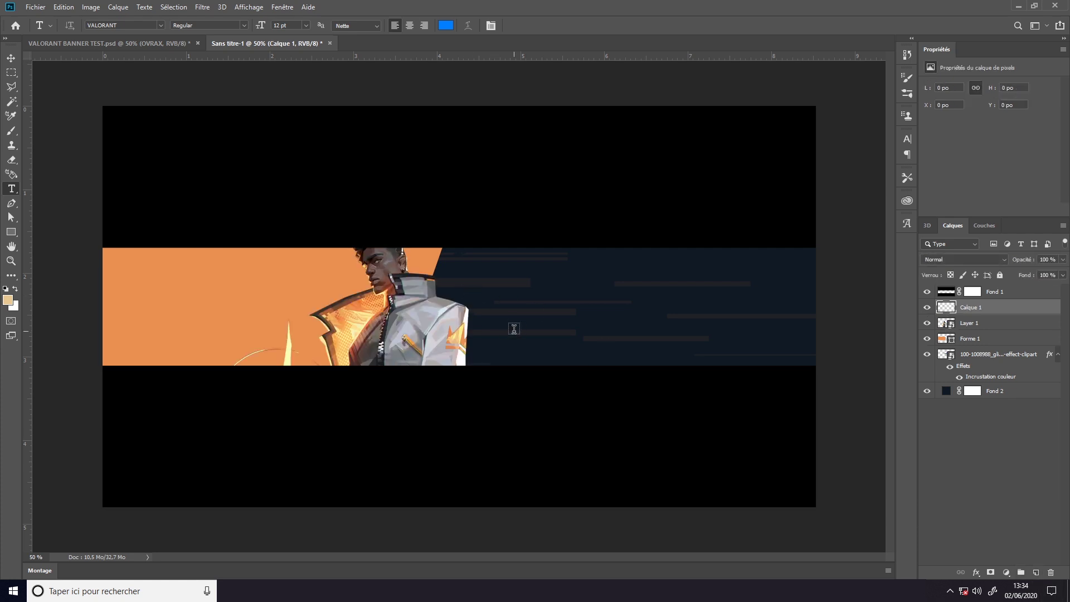
left_click(513, 328)
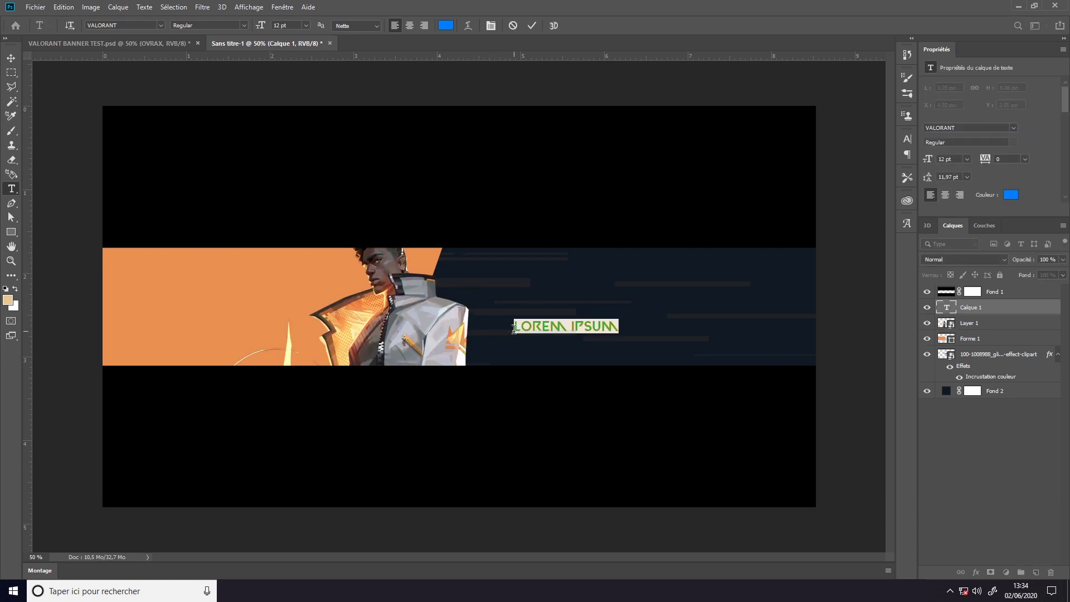
type("TEXT")
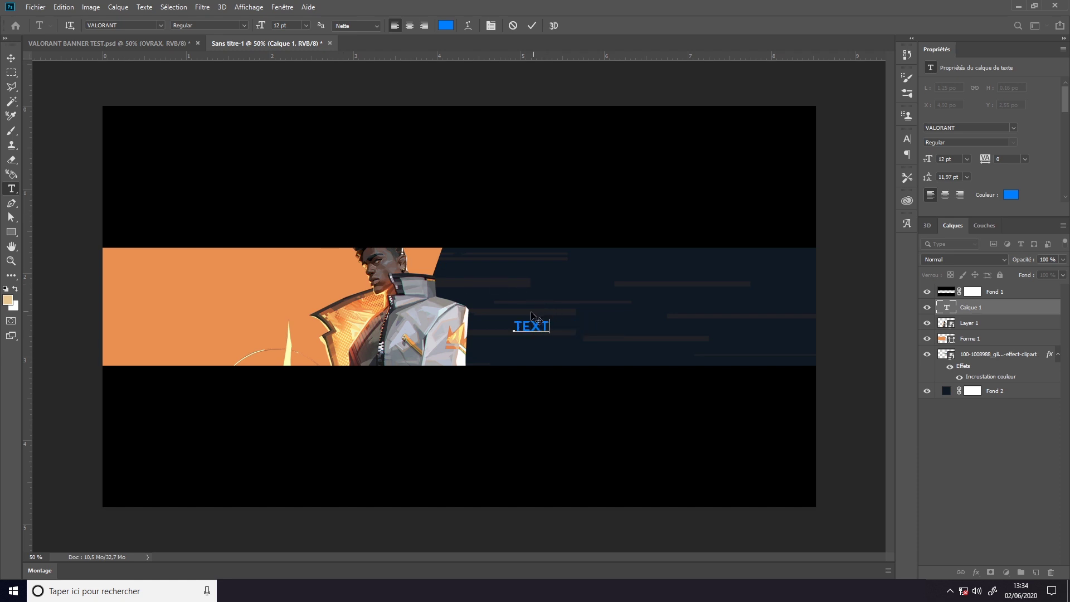
double_click(541, 325)
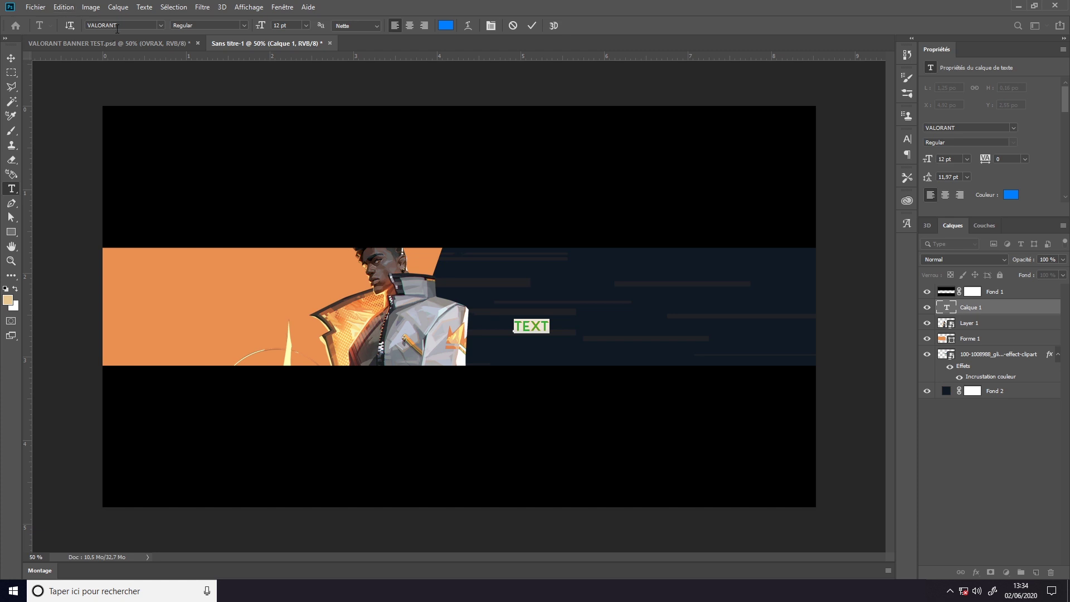
left_click(12, 59)
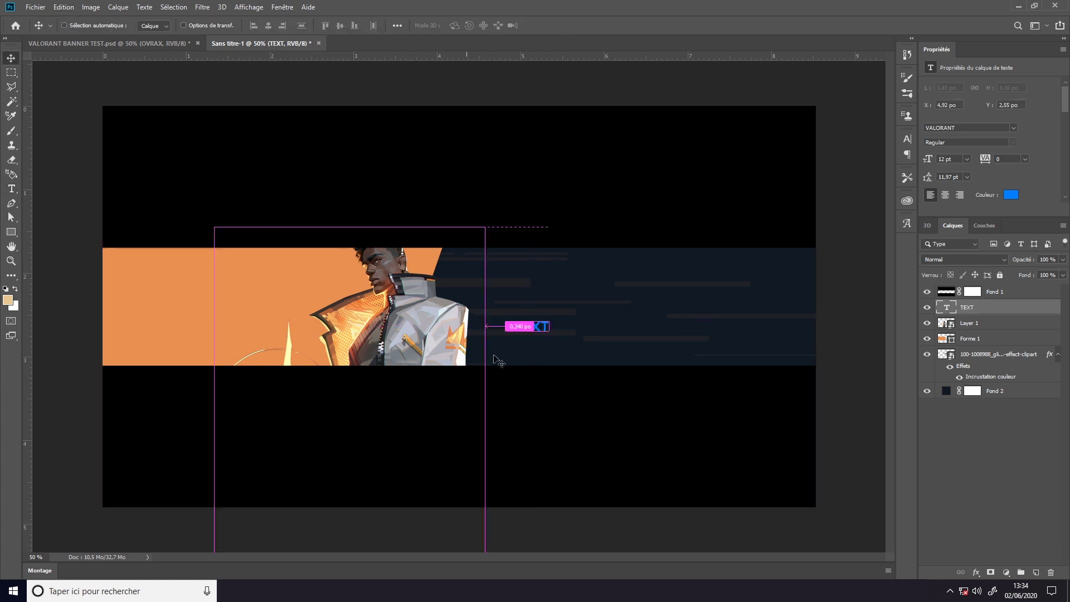
- Enlarge the TEXT title greatly and shift it slightly left
key("ctrl+t")
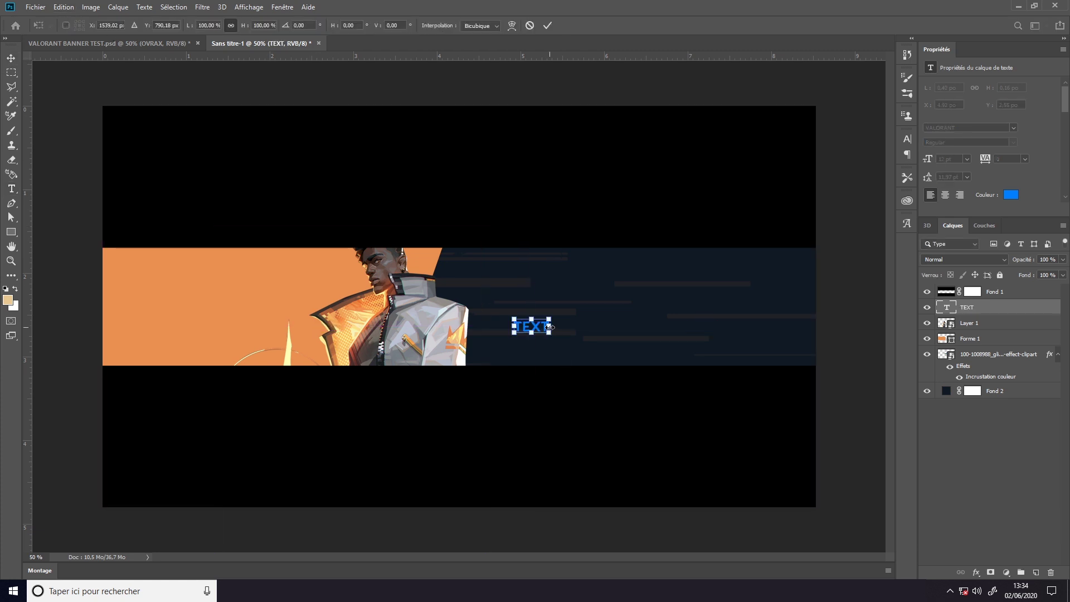
left_click_drag(549, 326, 724, 304)
key("Return")
left_click_drag(633, 311, 584, 319)
- Apply an orange ea8f51 colour overlay style to the TEXT title layer
double_click(1031, 308)
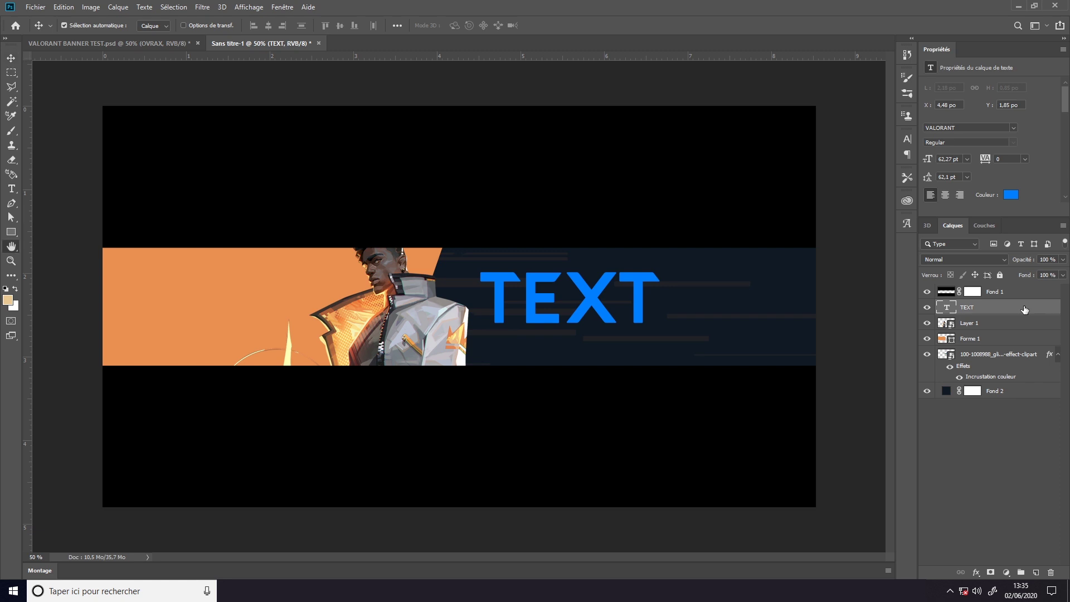
left_click(643, 293)
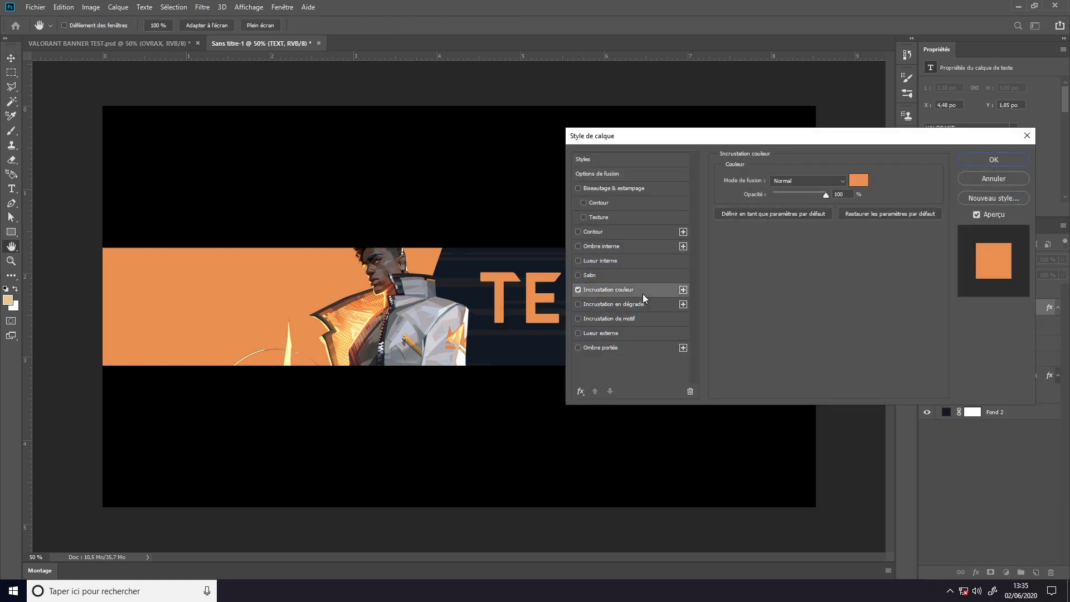
left_click(858, 180)
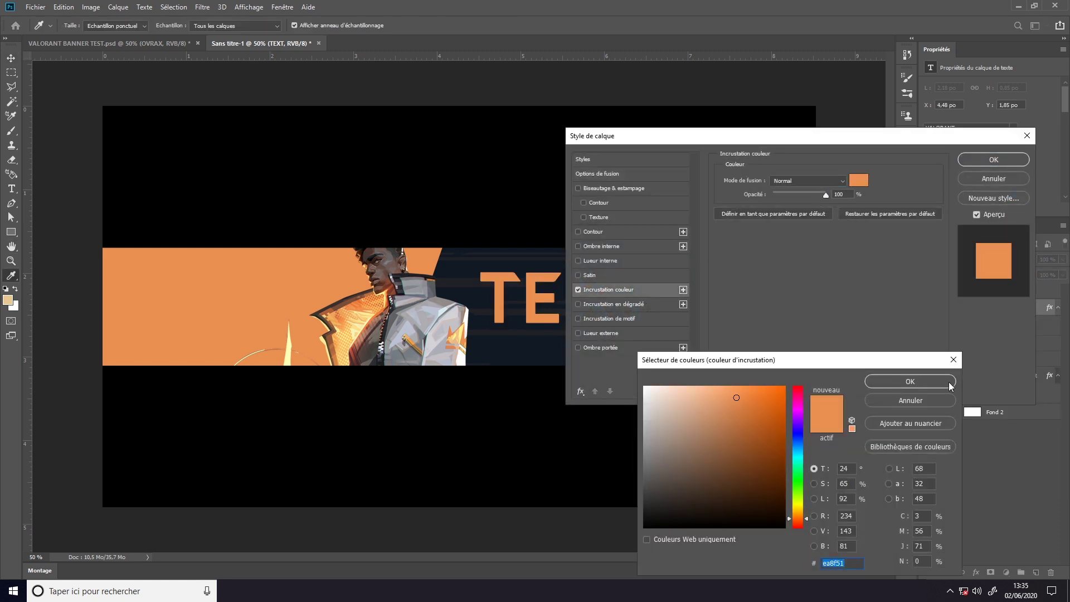
left_click(910, 381)
left_click(994, 160)
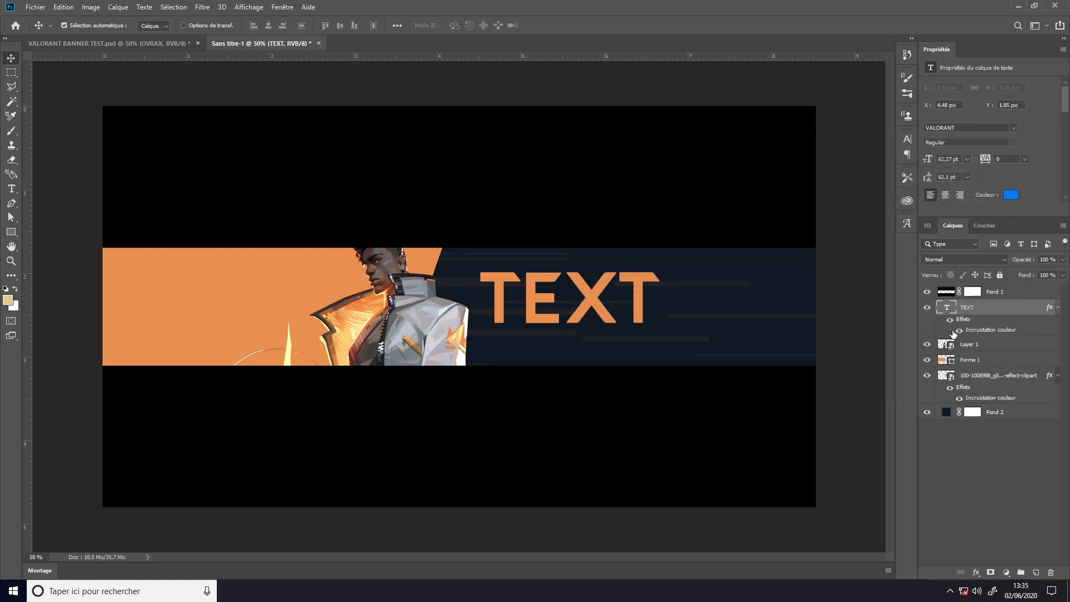
- Paste the Twitch icon below the title and start a text line beside it
key("ctrl+v")
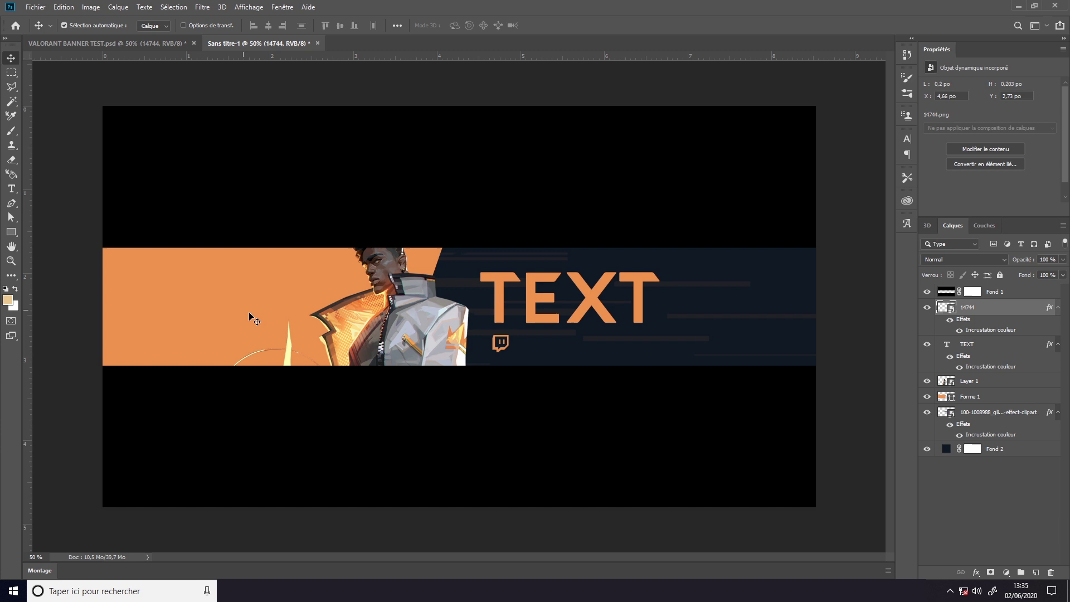
key("Up")
key("Down")
key("Down")
key("Down")
left_click(11, 190)
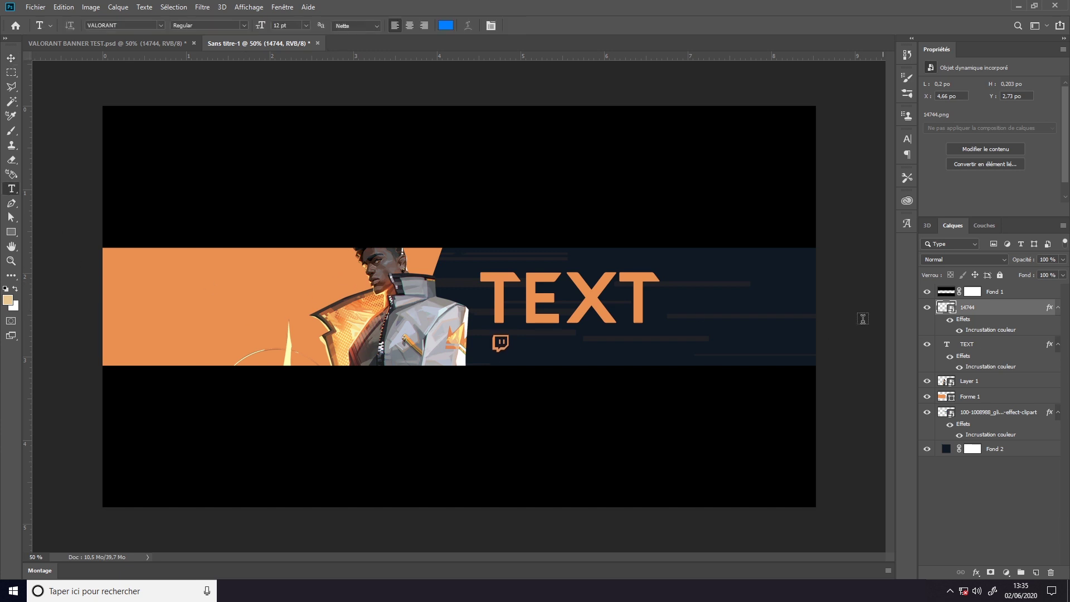
left_click(552, 357)
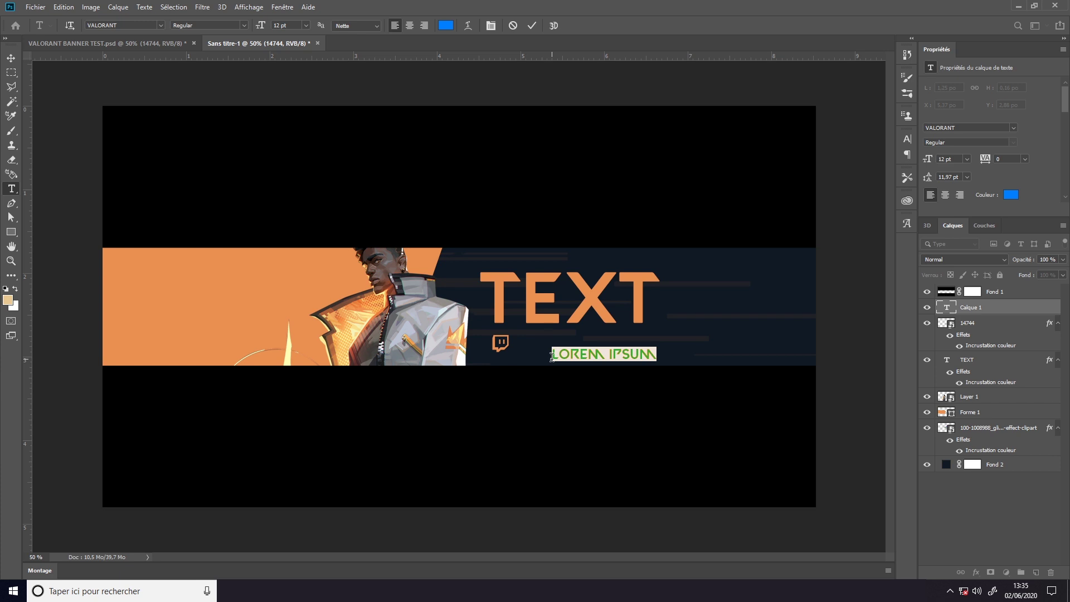
- Replace the placeholder with 'MON TWITCH' and place it right beside the Twitch icon
key("BackSpace")
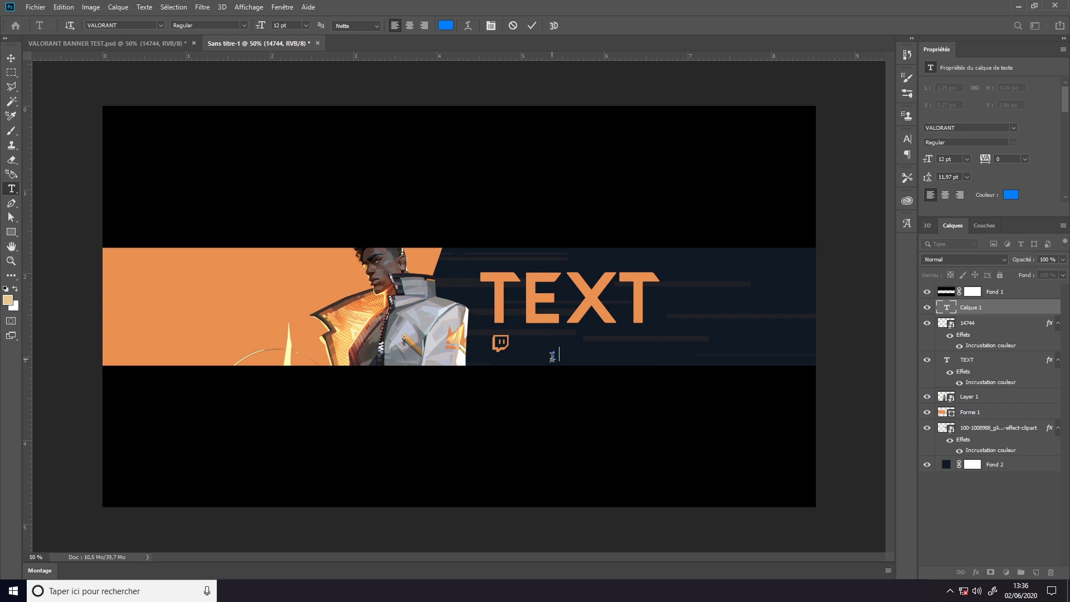
type("MON T")
type("WITCH")
left_click(11, 57)
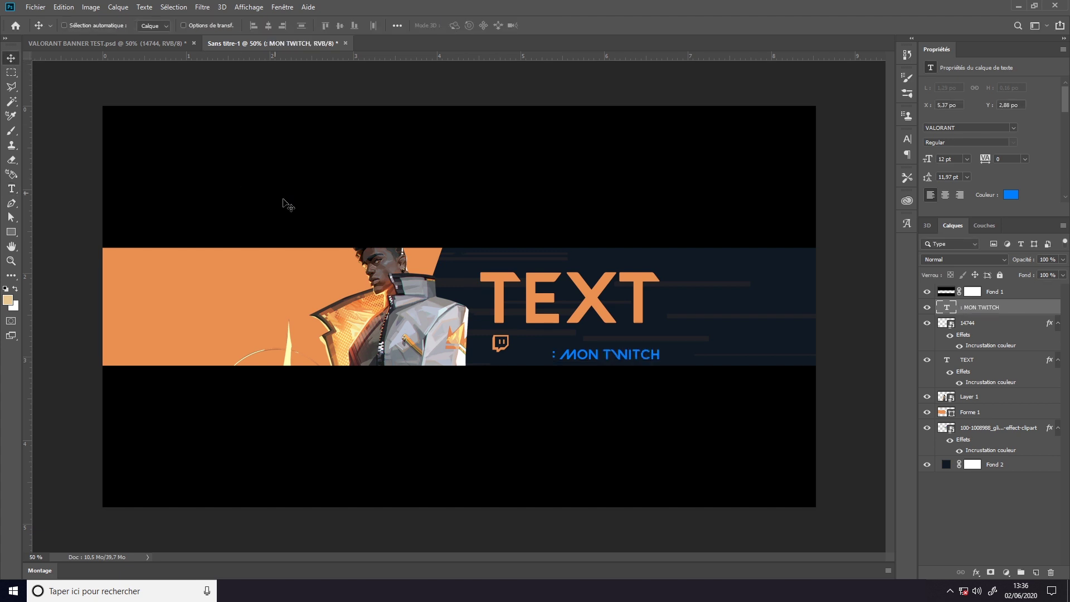
key("ctrl+t")
left_click_drag(623, 353, 594, 346)
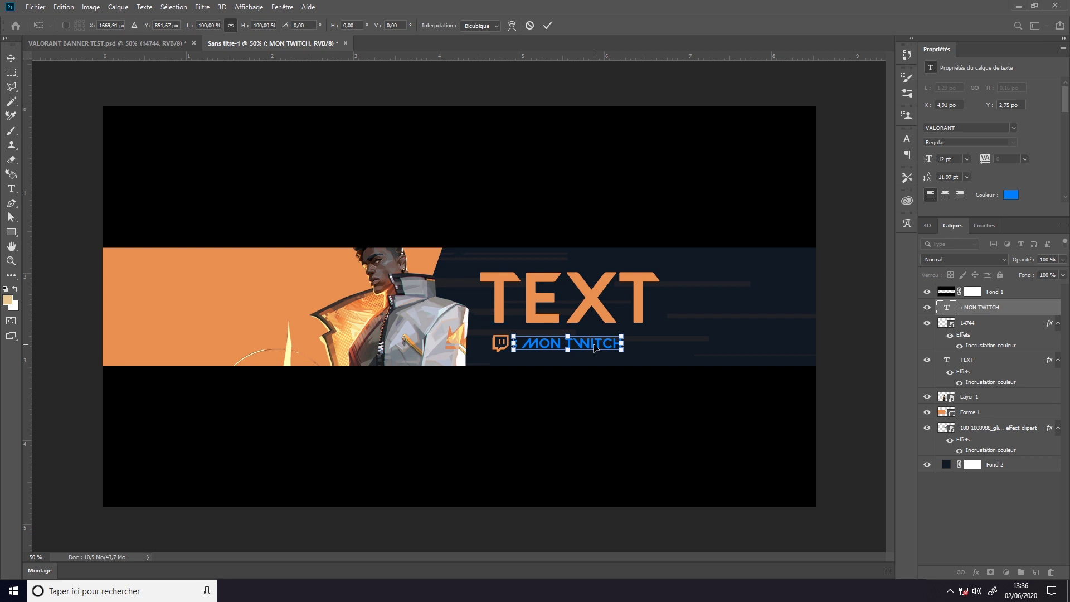
key("Return")
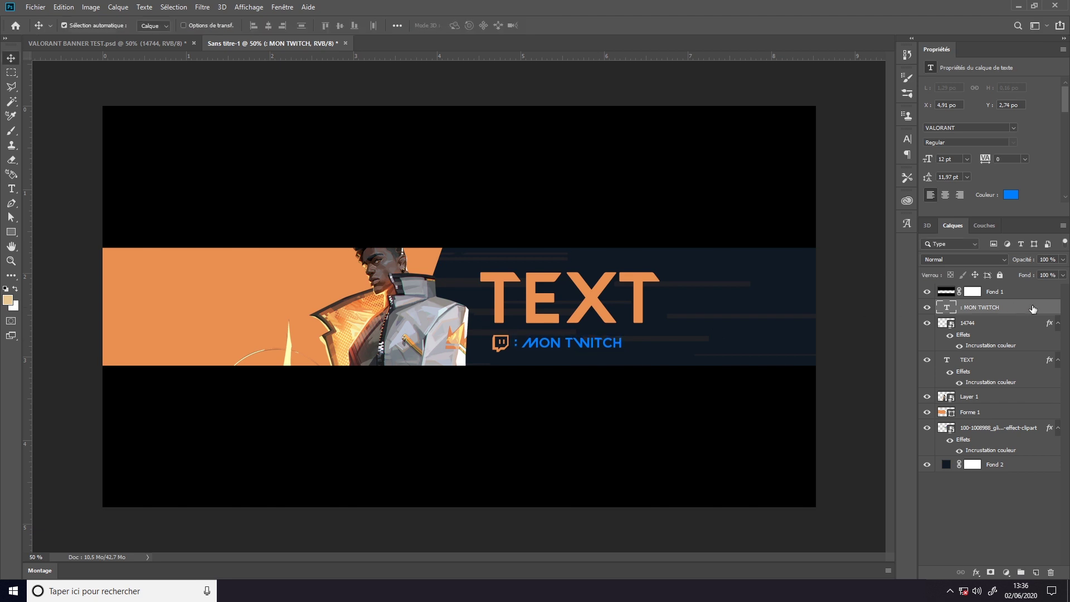
- Give the MON TWITCH handle an orange Color Overlay
double_click(1033, 308)
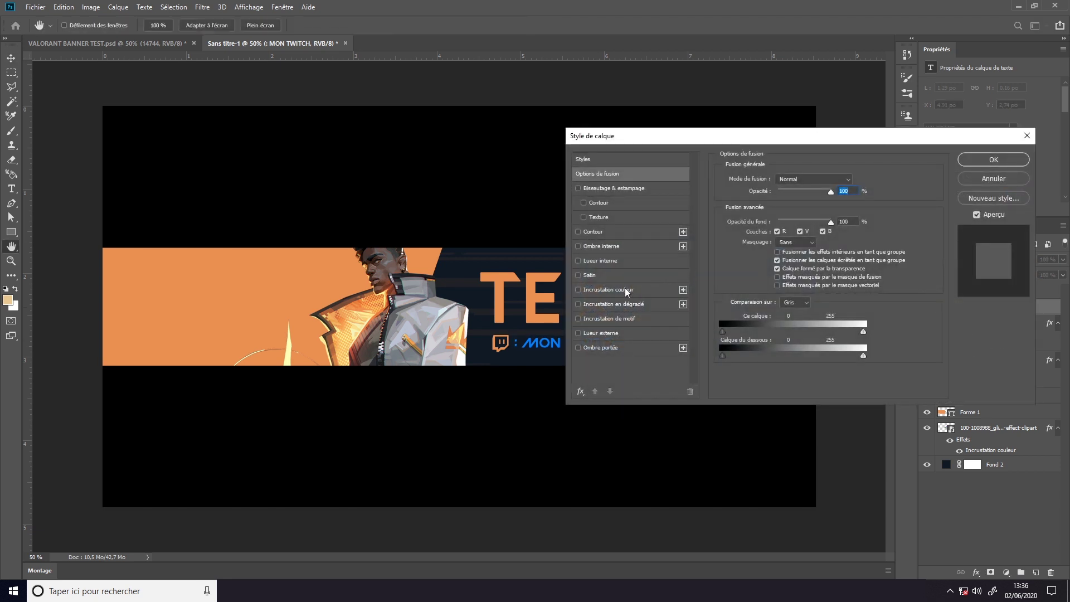
left_click(618, 289)
left_click(992, 159)
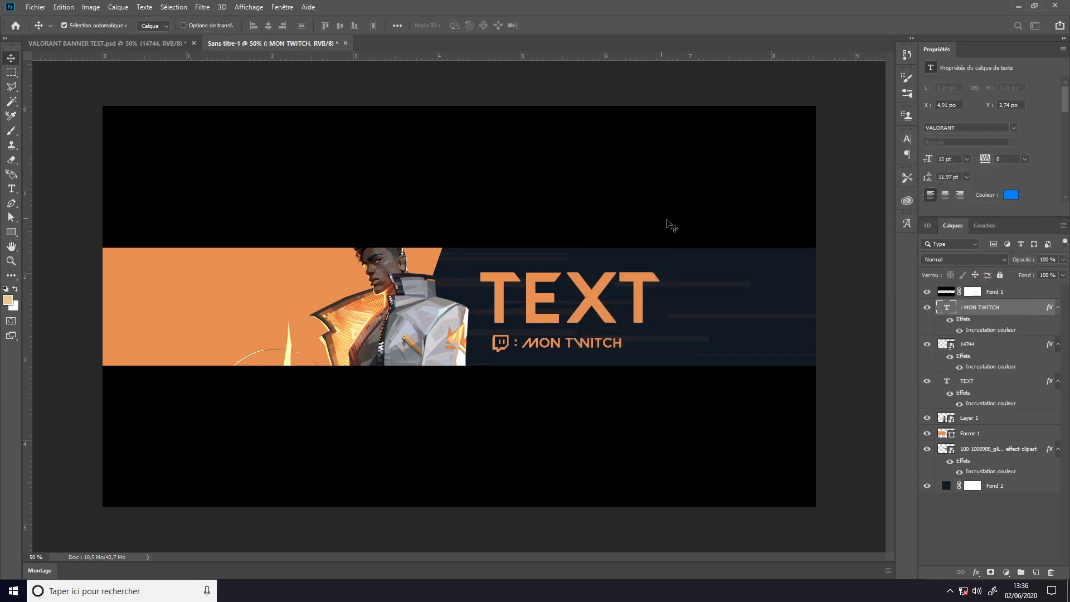
- Shift the Twitch icon and handle together right and up, beneath the TEXT title
left_click(995, 350, "ctrl")
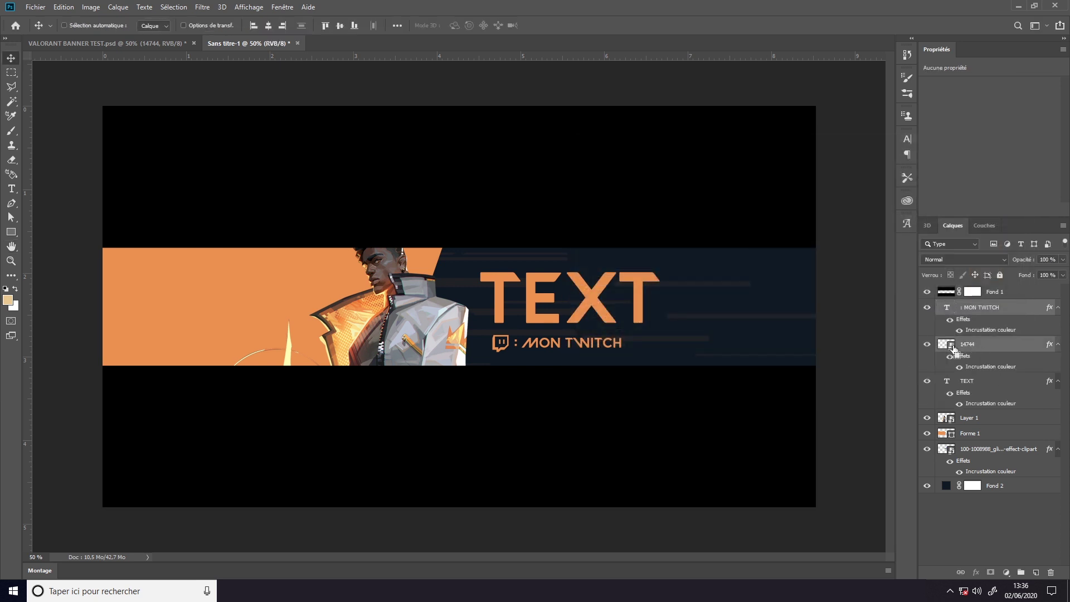
key("ctrl+t")
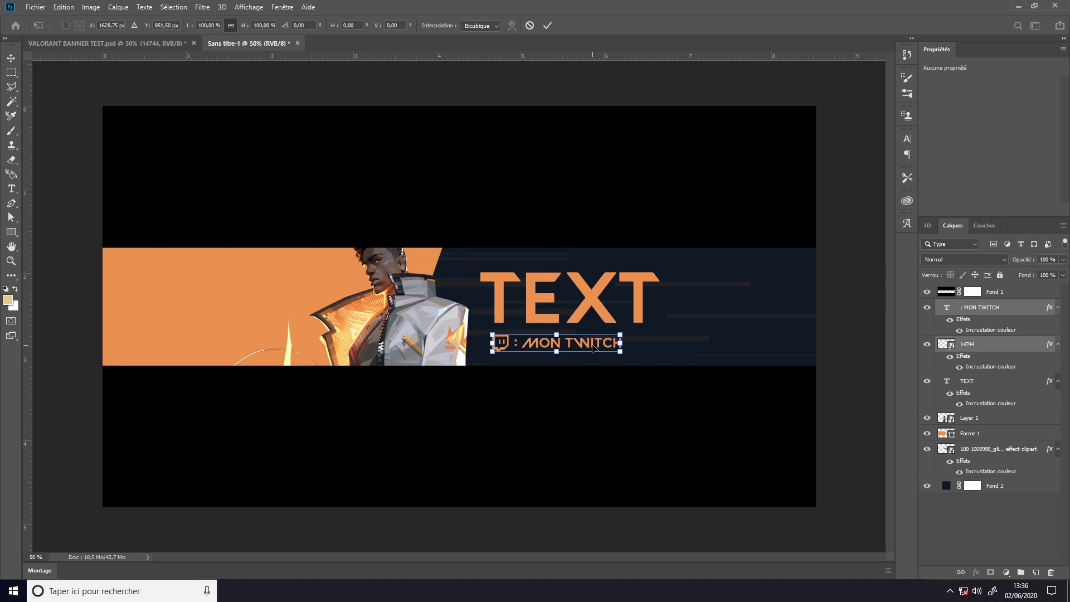
left_click_drag(594, 347, 607, 347)
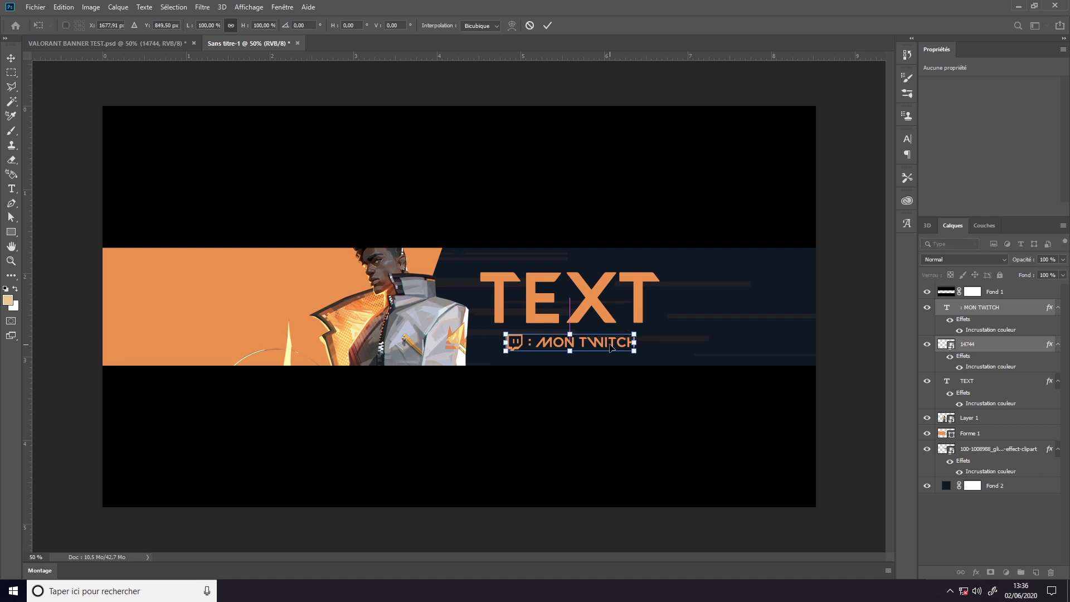
key("Return")
key("Up")
key("Up")
key("Up")
key("Up")
key("Up")
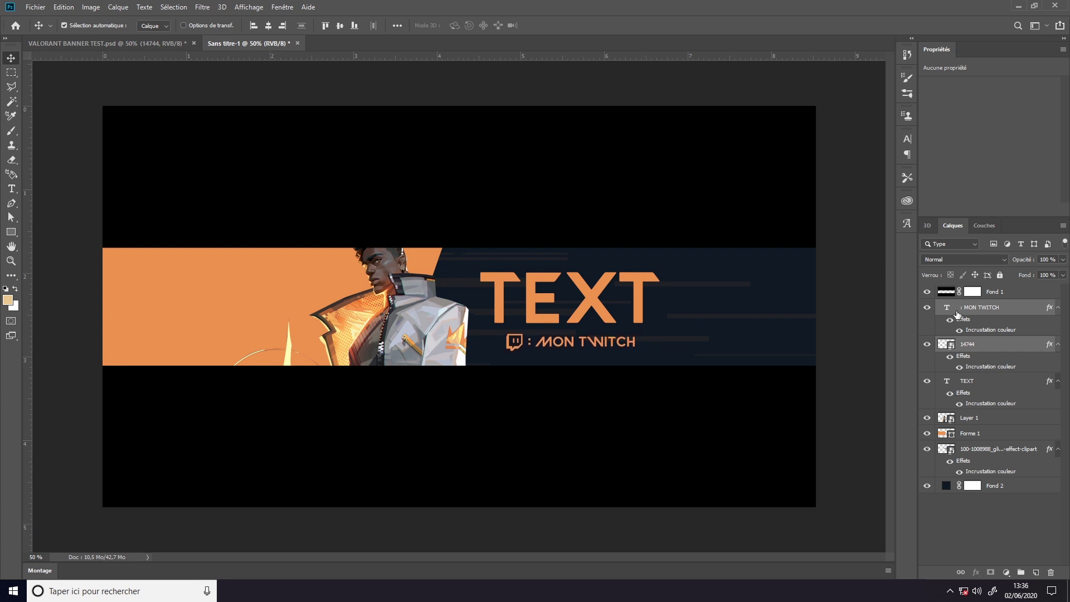
left_click(1006, 349)
key("ctrl+z")
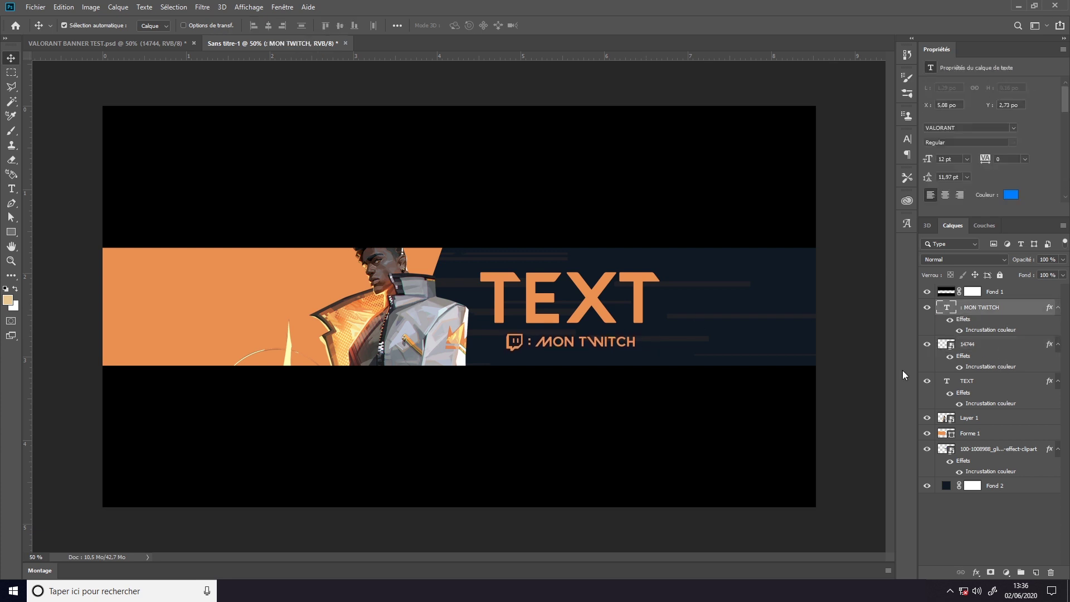
left_click(11, 233)
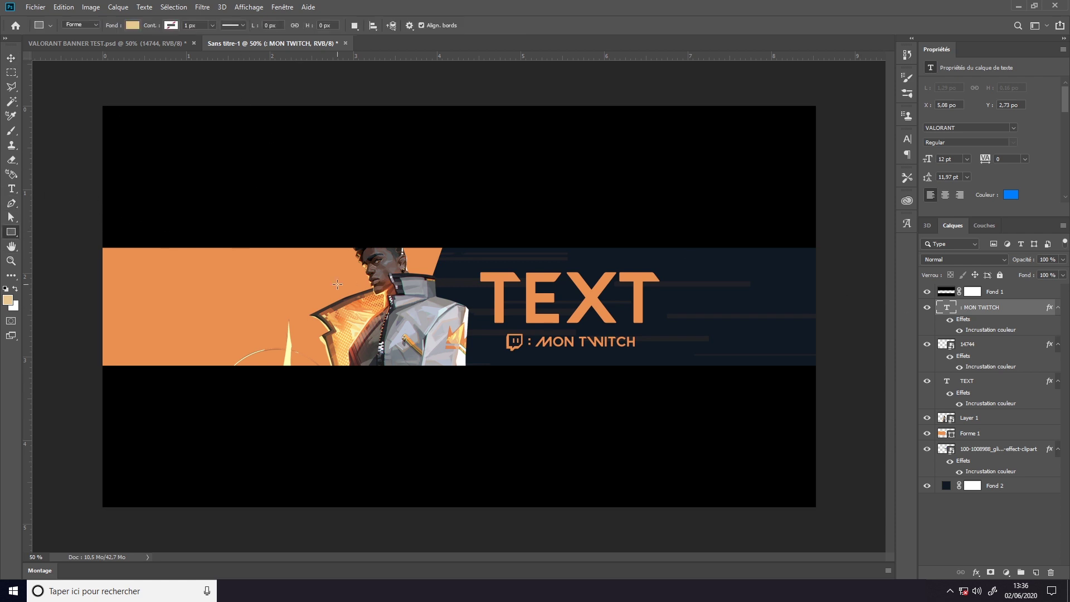
- Create a 1546×423 px beige rectangle above the Fond 1 layer
left_click(997, 294)
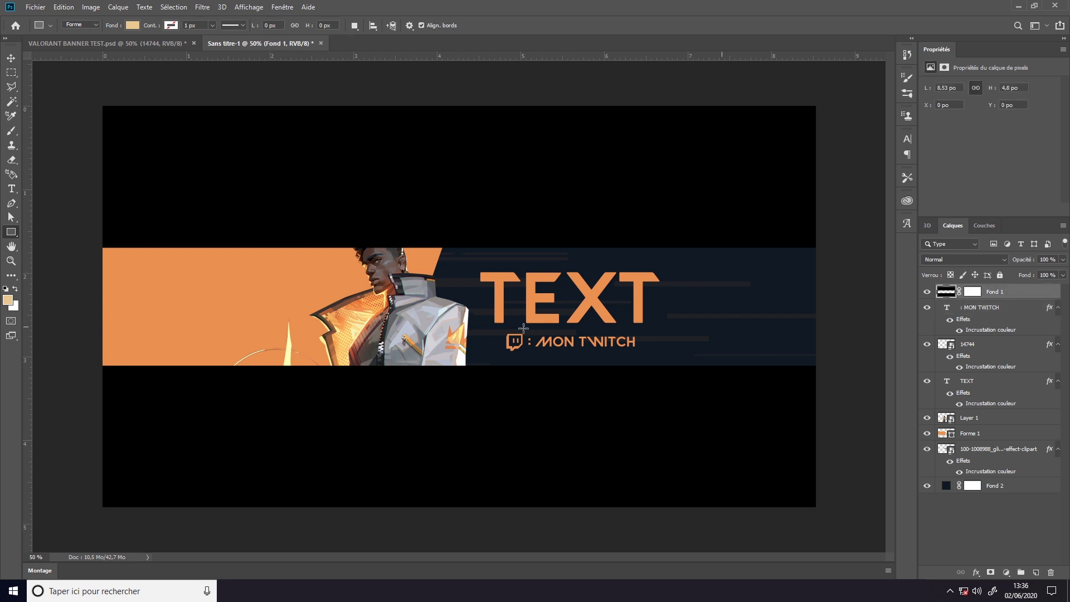
left_click(198, 281)
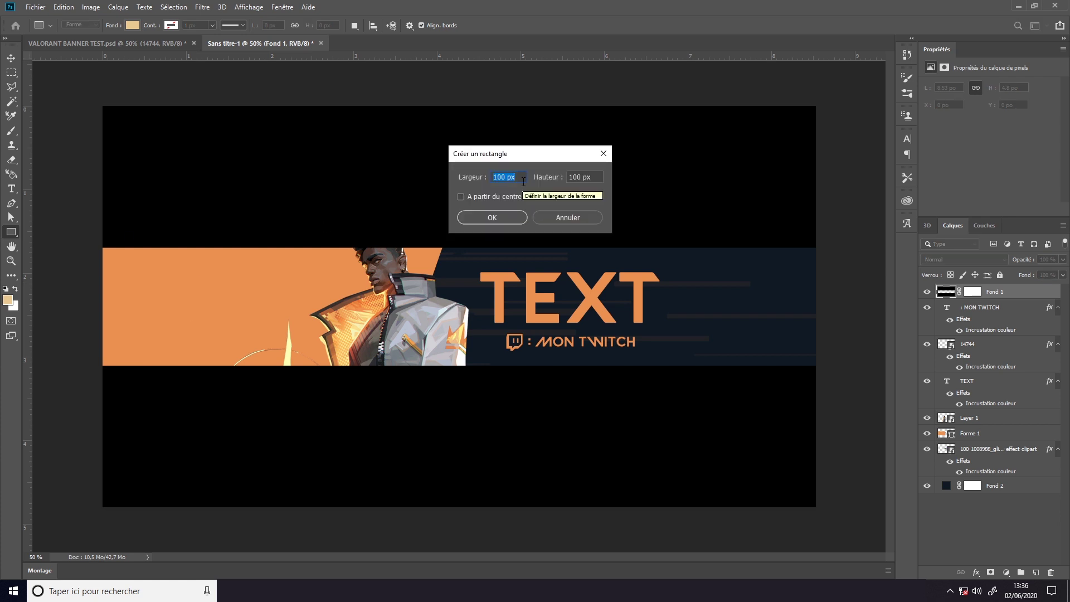
type("15")
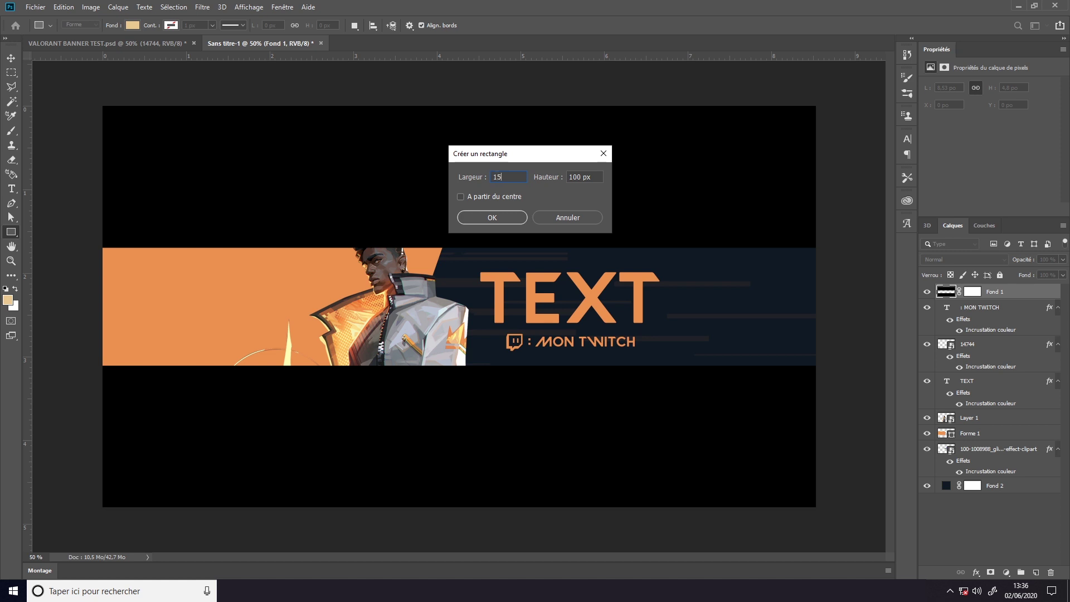
double_click(602, 176)
type("42")
type("3")
key("Return")
- Move the beige rectangle over the banner band and fade it to about 15% opacity
left_click(10, 58)
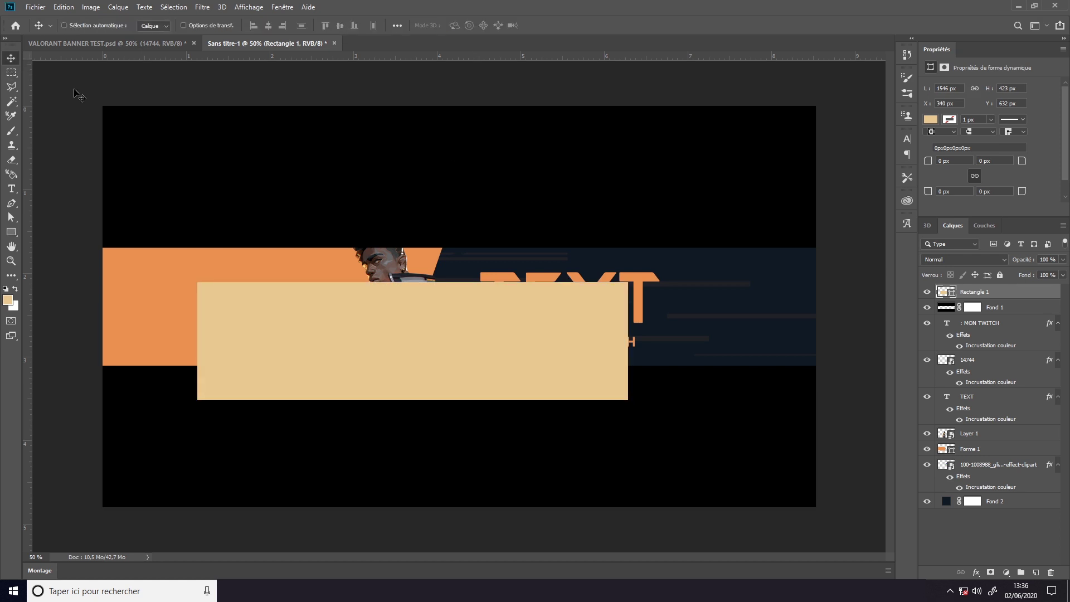
key("ctrl+t")
left_click_drag(417, 350, 453, 315)
key("Return")
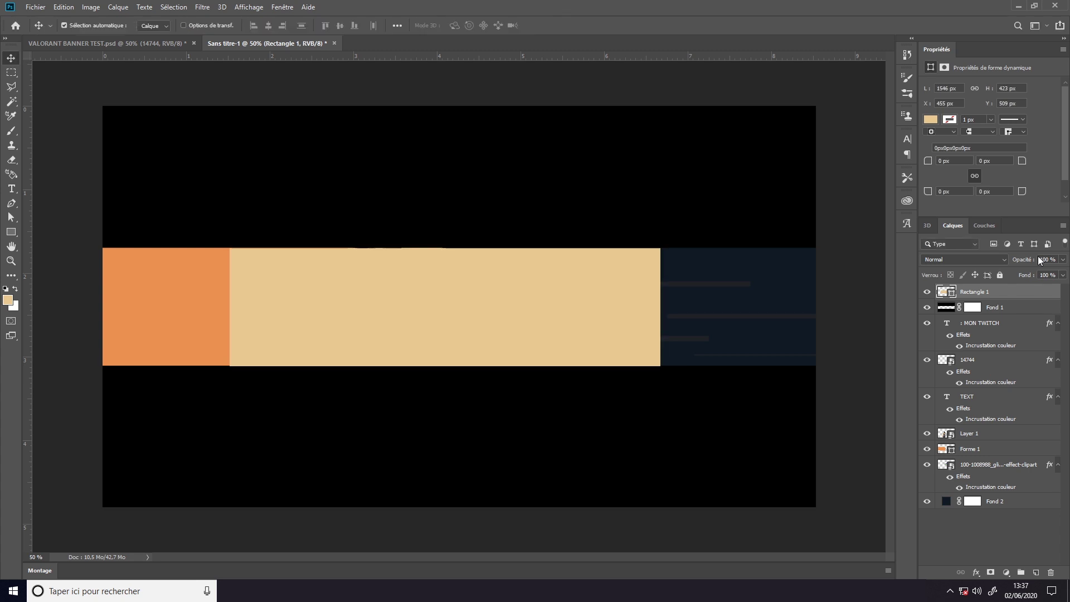
left_click(1063, 259)
left_click_drag(1062, 272, 1016, 269)
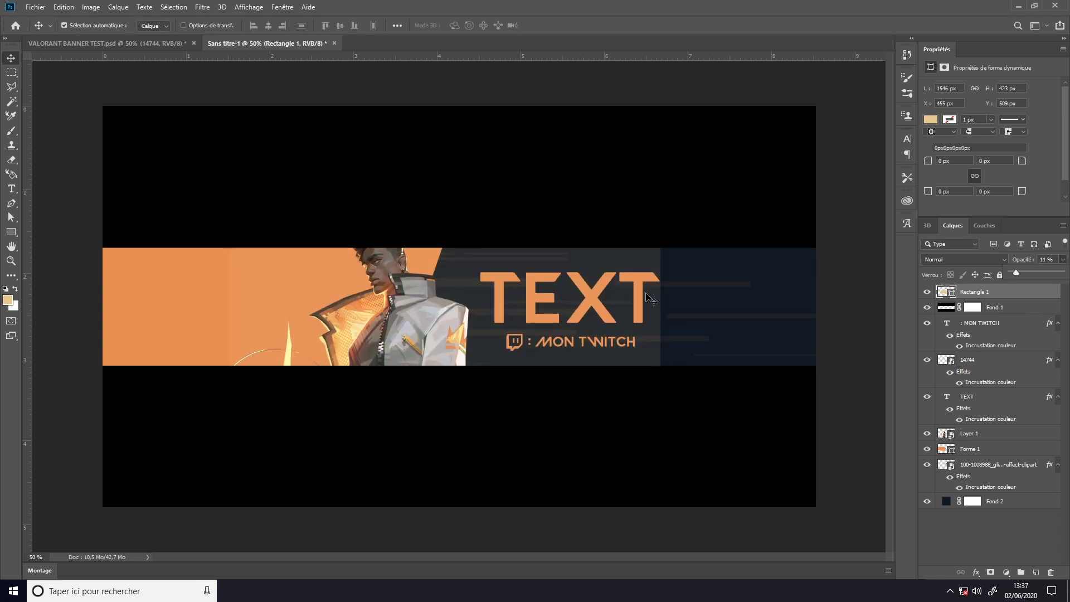
- Nudge the TEXT title, Twitch icon and handle slightly left
left_click(992, 322)
left_click(990, 396, "shift")
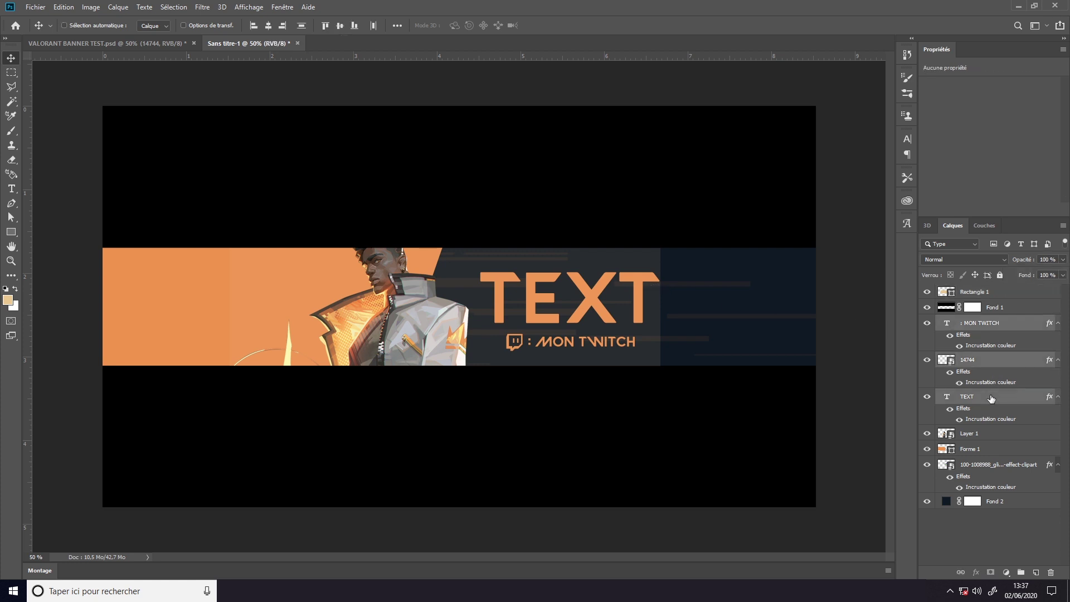
key("ctrl+t")
key("shift+Left")
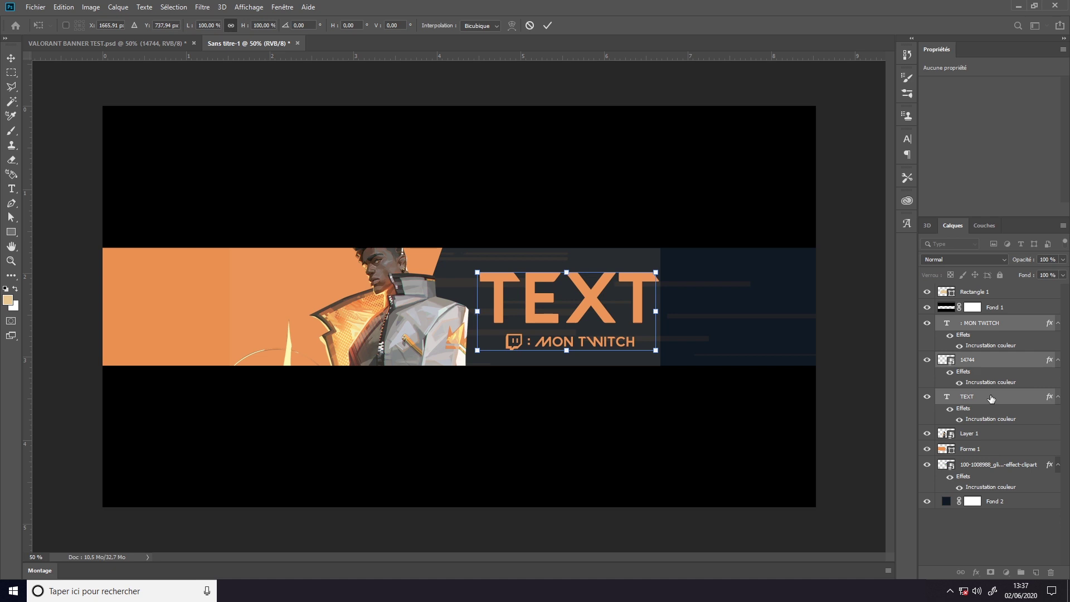
key("shift+Left")
key("shift+Left")
key("Return")
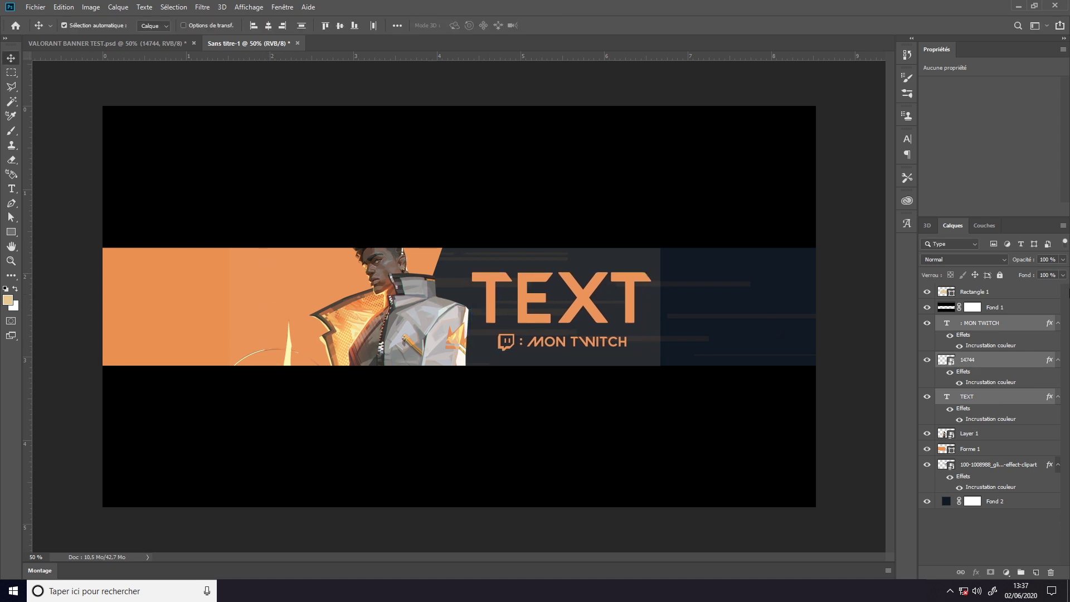
left_click(982, 292)
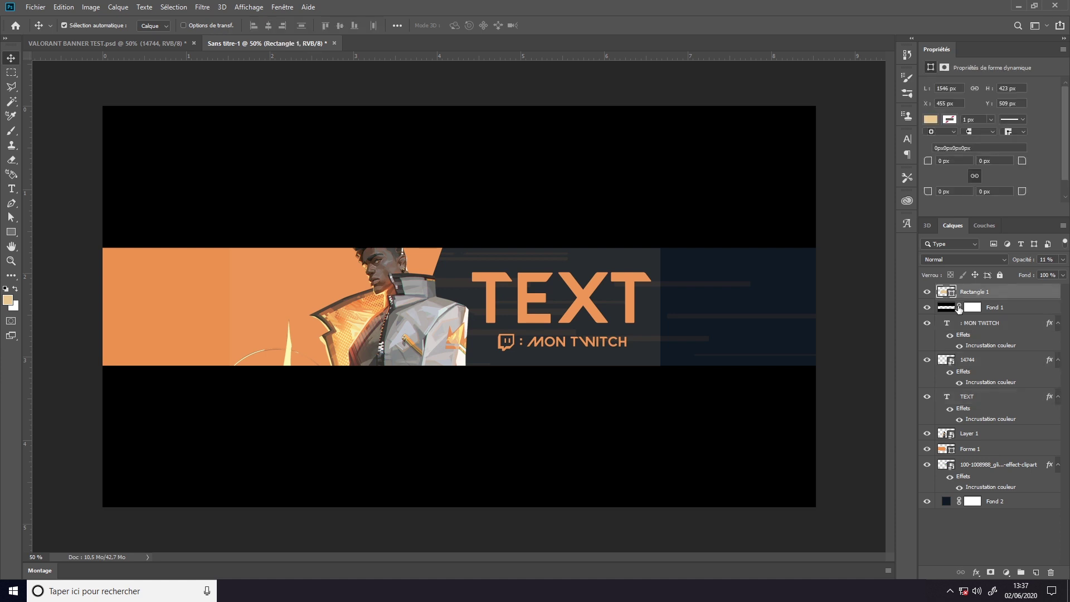
- Delete the beige rectangle, move the flame layer below Layer 1 and scale it to about 31%
key("Delete")
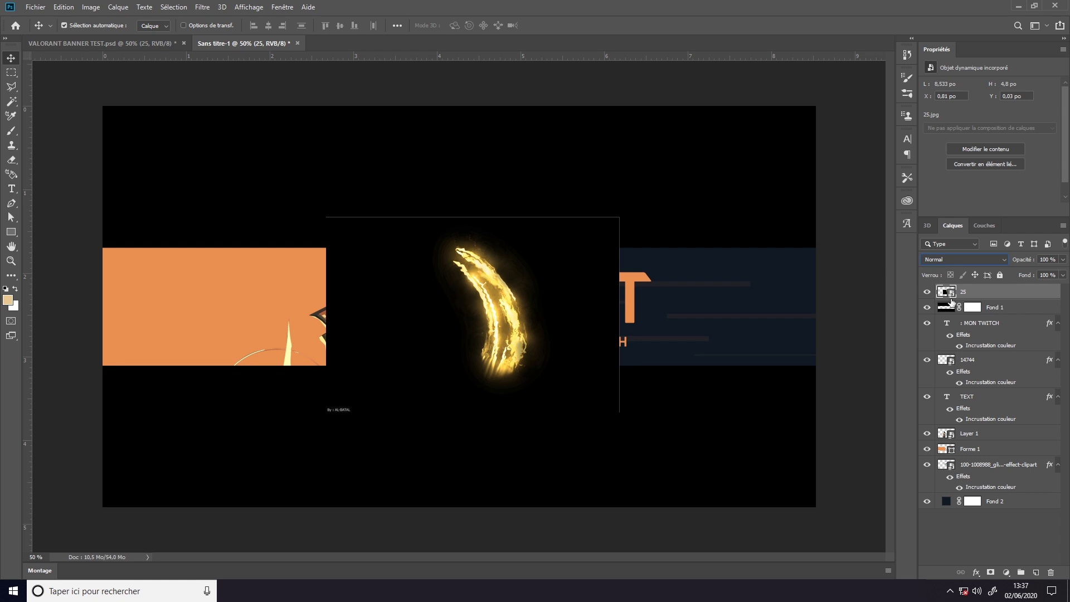
left_click_drag(1004, 296, 989, 438)
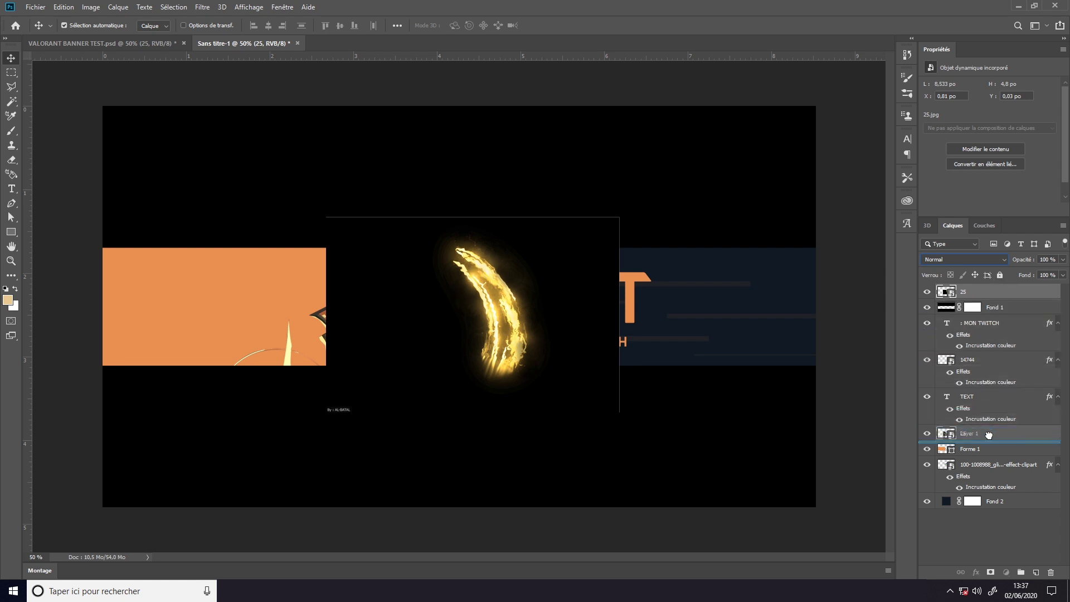
key("ctrl+t")
mouse_move(609, 296)
left_mouse_down()
mouse_move(569, 316)
mouse_move(691, 307)
mouse_move(536, 307)
left_mouse_up()
key("Return")
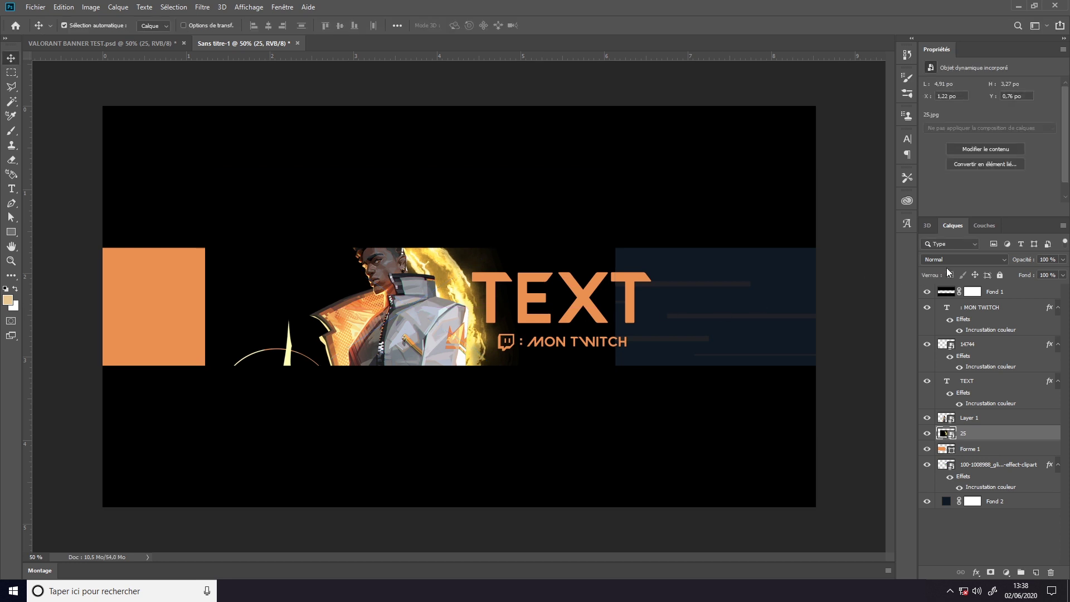
- Set the flame layer to Superposition blend and shift its hue to -27 toward reddish orange
left_click(950, 260)
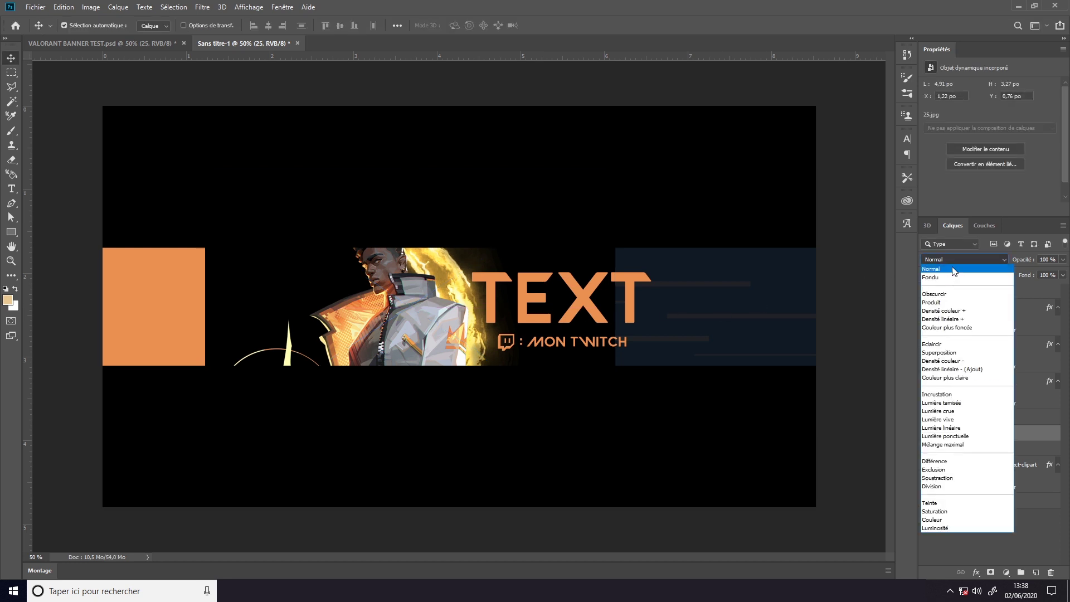
left_click(957, 353)
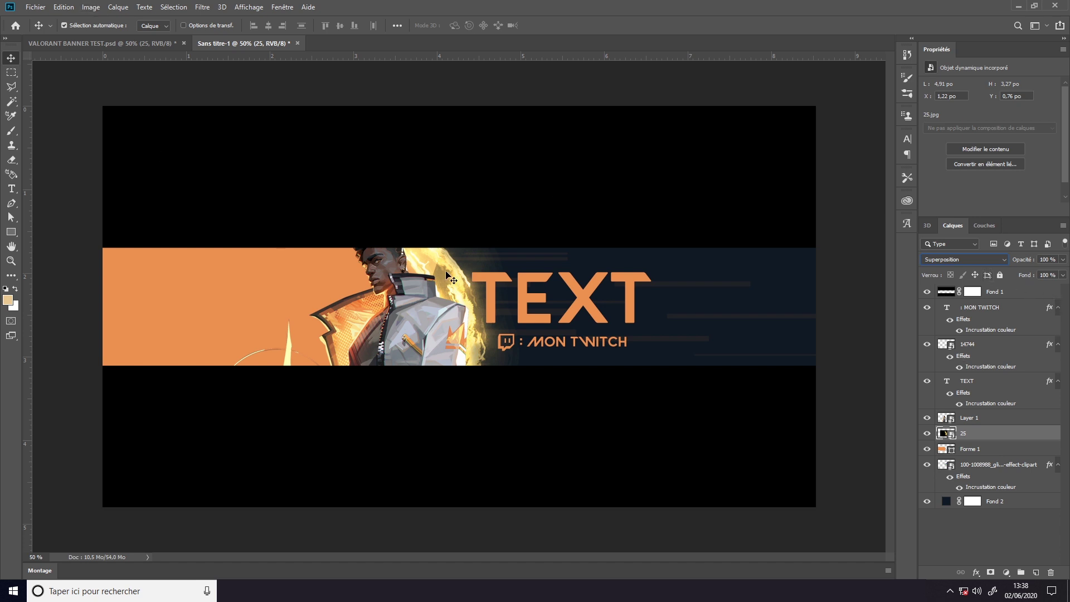
left_click(91, 8)
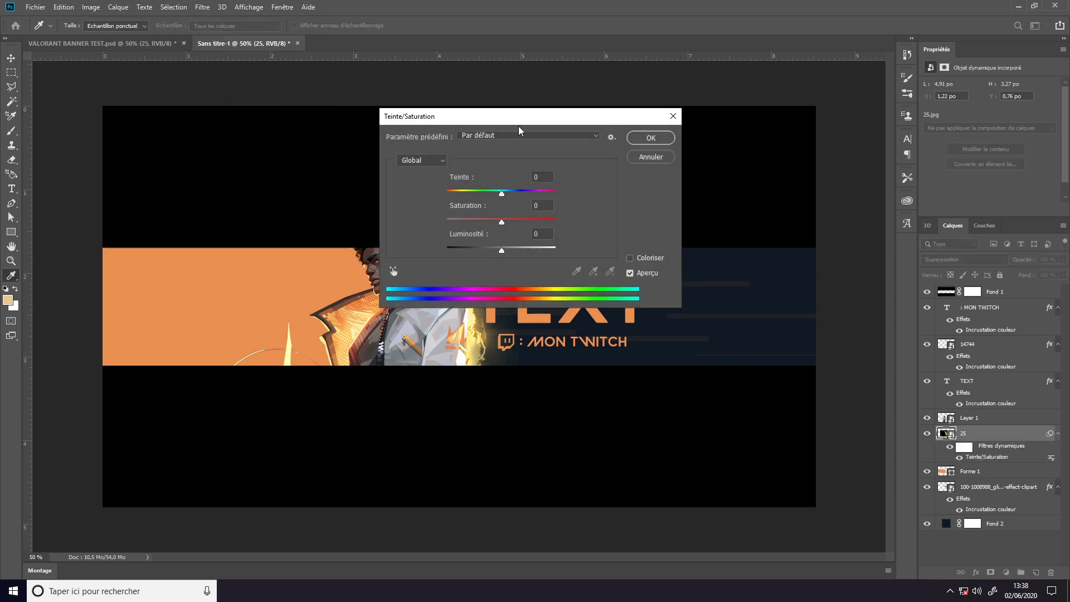
left_click_drag(521, 118, 889, 78)
left_click_drag(868, 156, 858, 165)
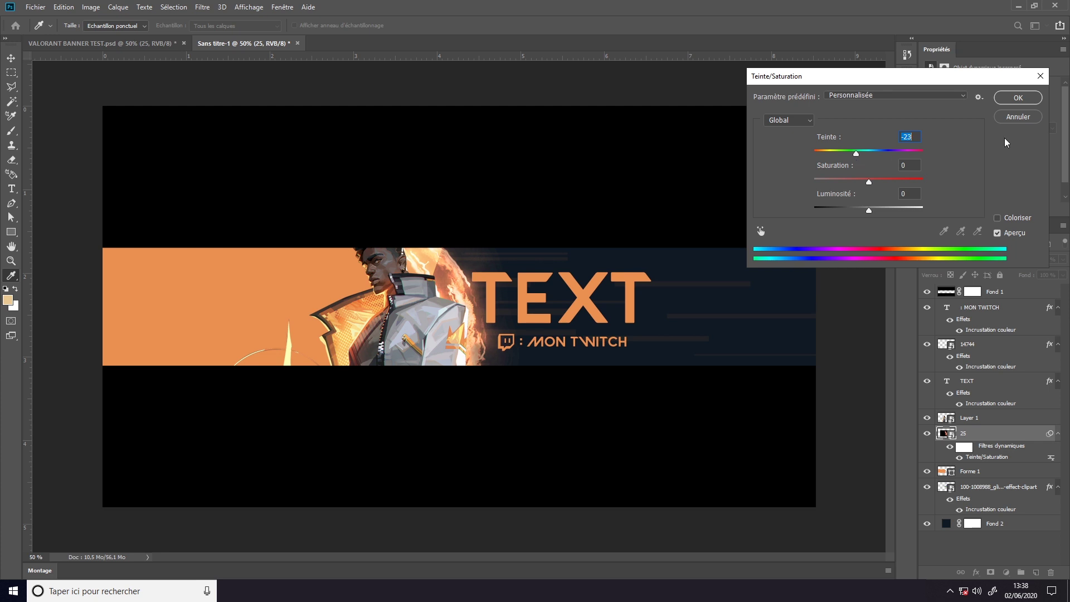
left_click(1035, 99)
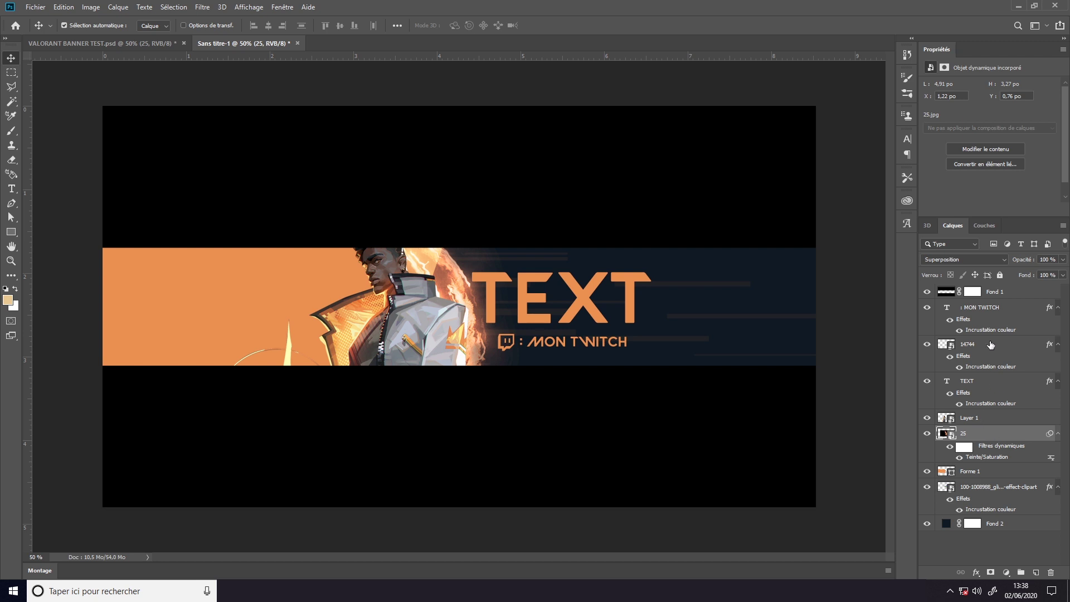
left_click(990, 309)
- Add an outer glow to the TEXT title with spread 0 and size 62 px
double_click(1003, 390)
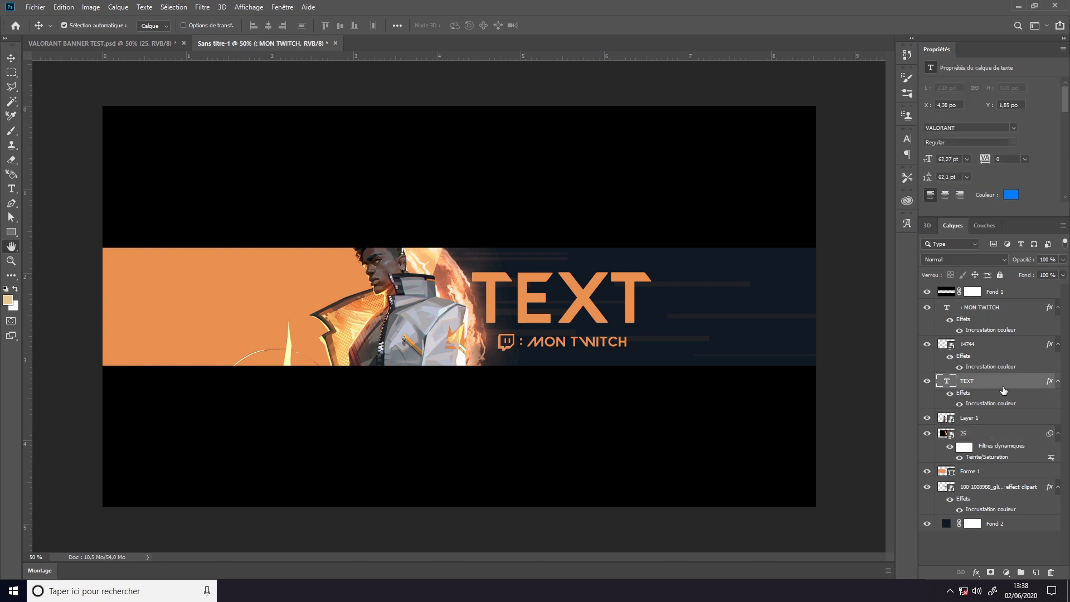
left_click_drag(697, 58, 720, 85)
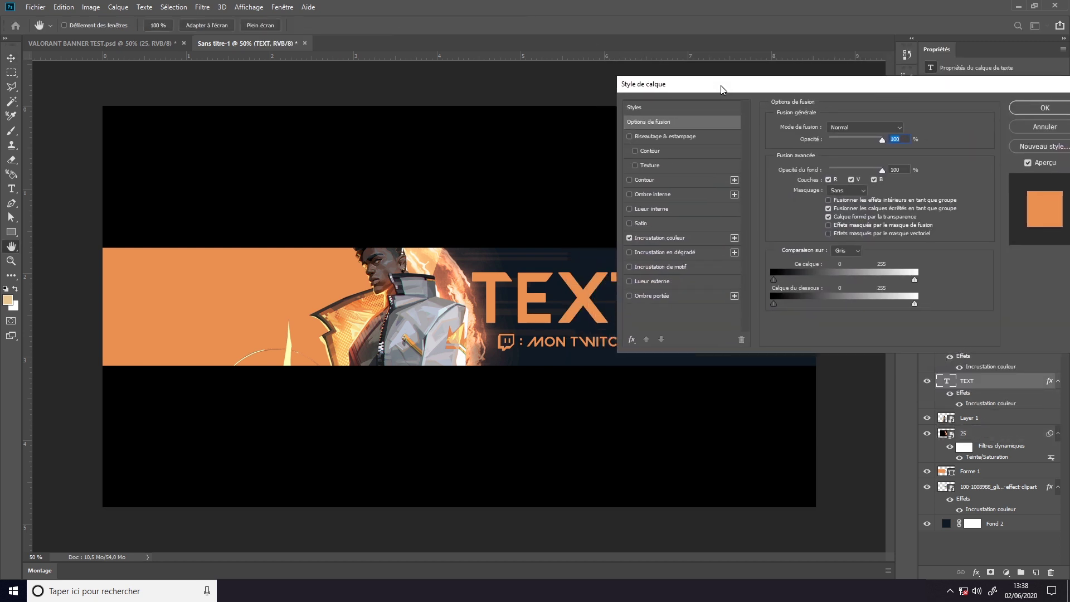
left_click(671, 282)
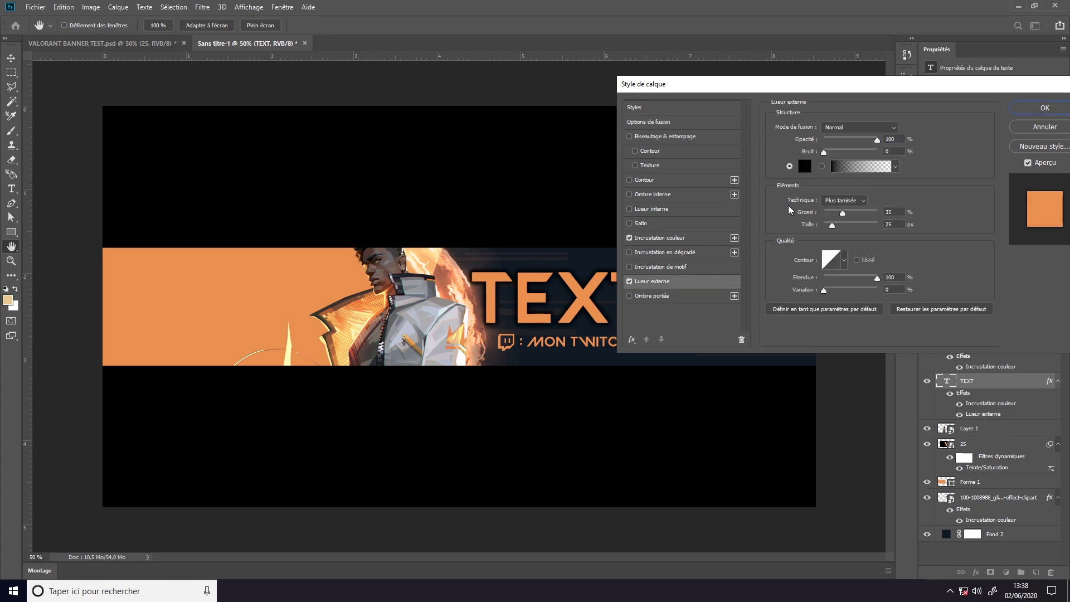
left_click_drag(841, 215, 822, 217)
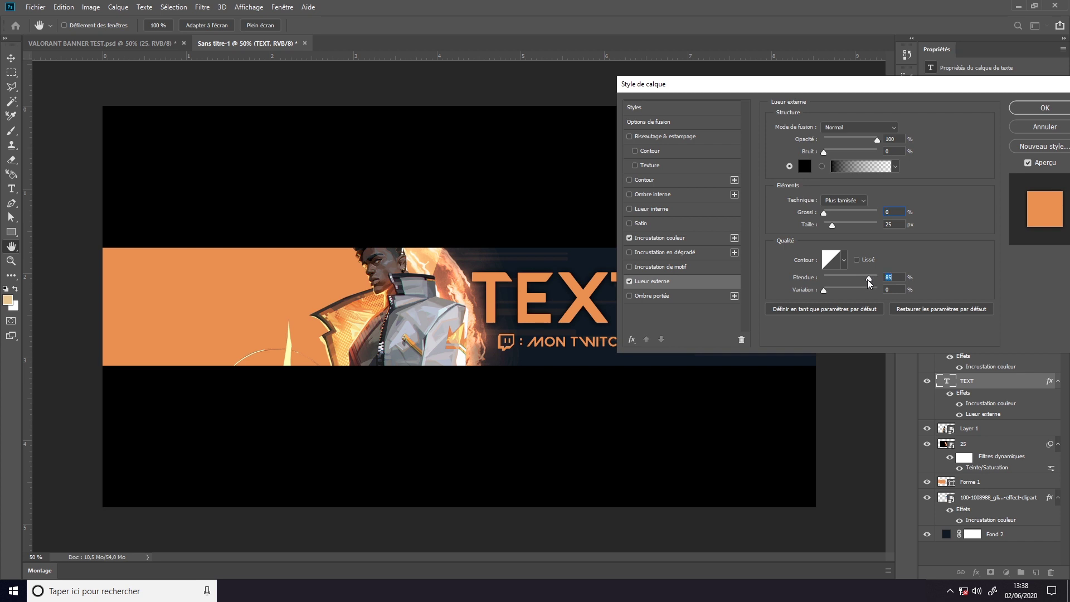
left_click_drag(867, 280, 864, 282)
left_click_drag(877, 139, 850, 142)
left_click_drag(832, 226, 840, 226)
- Add a Normal brown drop shadow at 14 px distance to the TEXT title
left_click(687, 294)
left_click(859, 129)
left_click_drag(825, 177, 833, 180)
left_click(909, 128)
left_click(769, 445)
left_click(892, 379)
left_click(1044, 107)
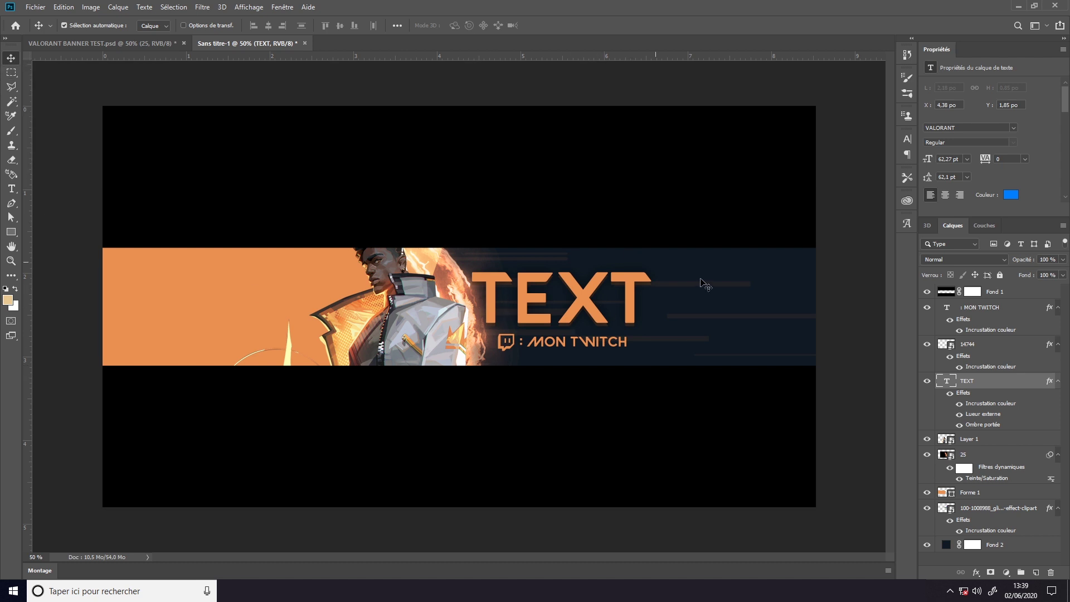
- Add Brightness/Contrast and Vibrance (+30) adjustment layers to brighten the banner
left_click(992, 307)
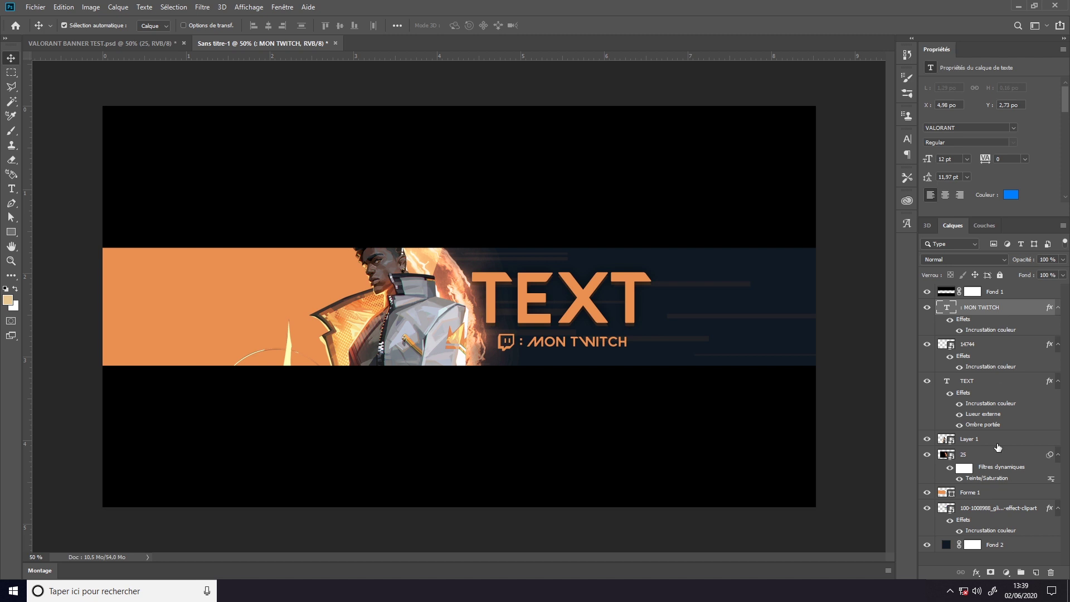
left_click(1007, 572)
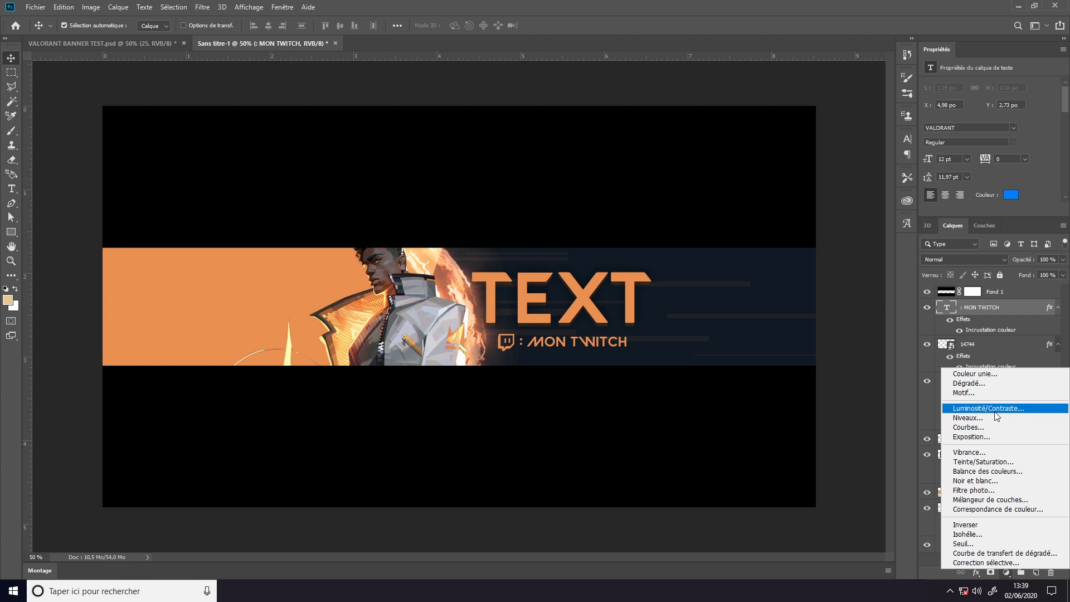
left_click(995, 410)
left_click_drag(990, 116, 1014, 138)
left_click(1006, 572)
left_click(969, 452)
mouse_move(990, 97)
left_mouse_down()
mouse_move(1009, 97)
mouse_move(982, 119)
left_mouse_up()
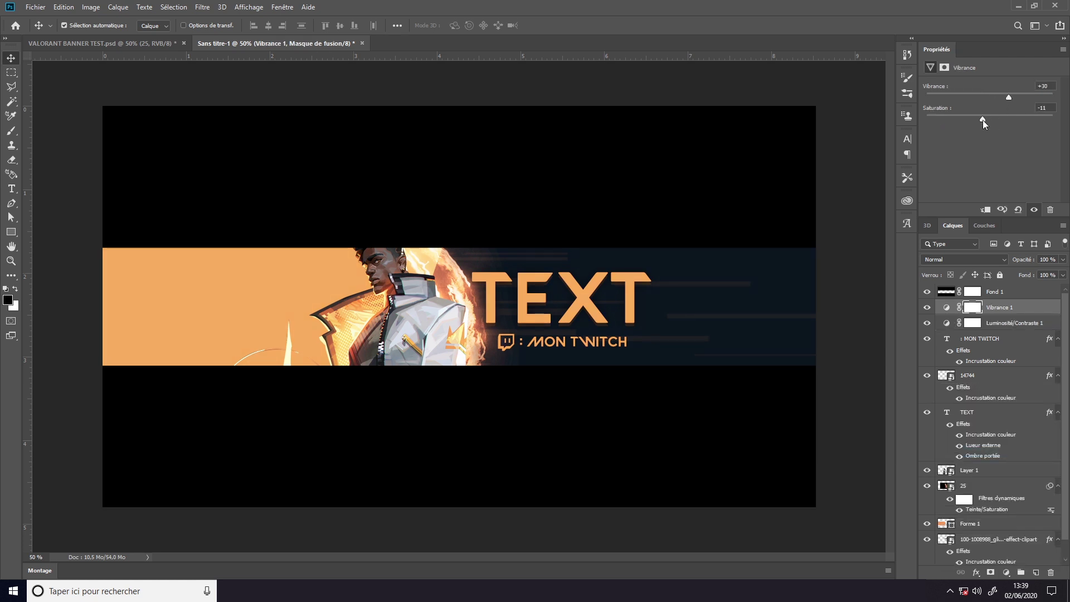
- Paint a soft orange glow on a new layer set to Linear Dodge at 16% opacity
left_click(1036, 572)
left_click(11, 130)
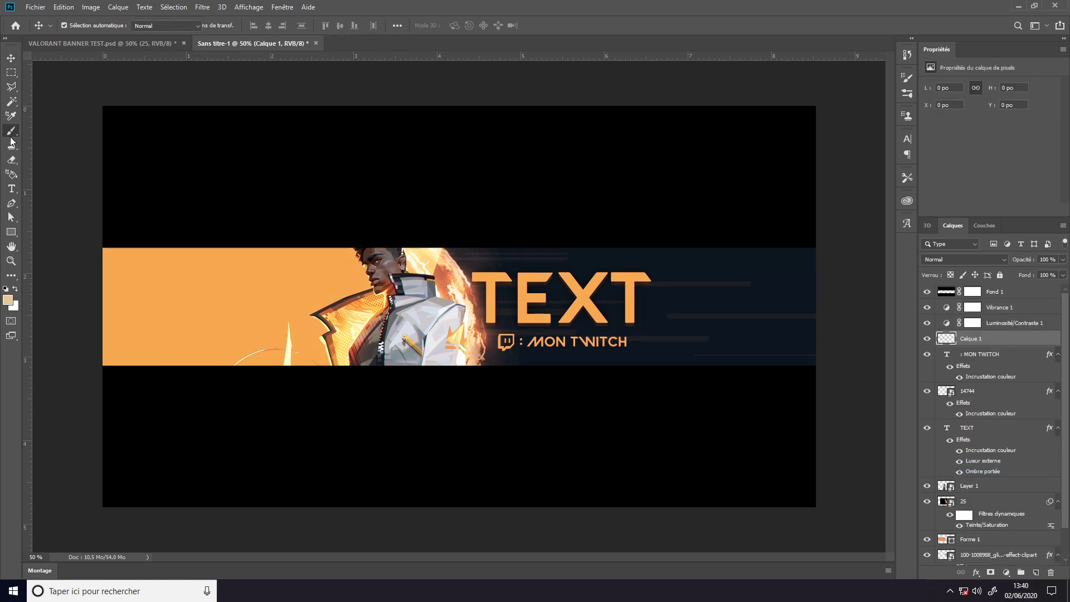
left_click(8, 300)
left_click(888, 376)
left_click(81, 26)
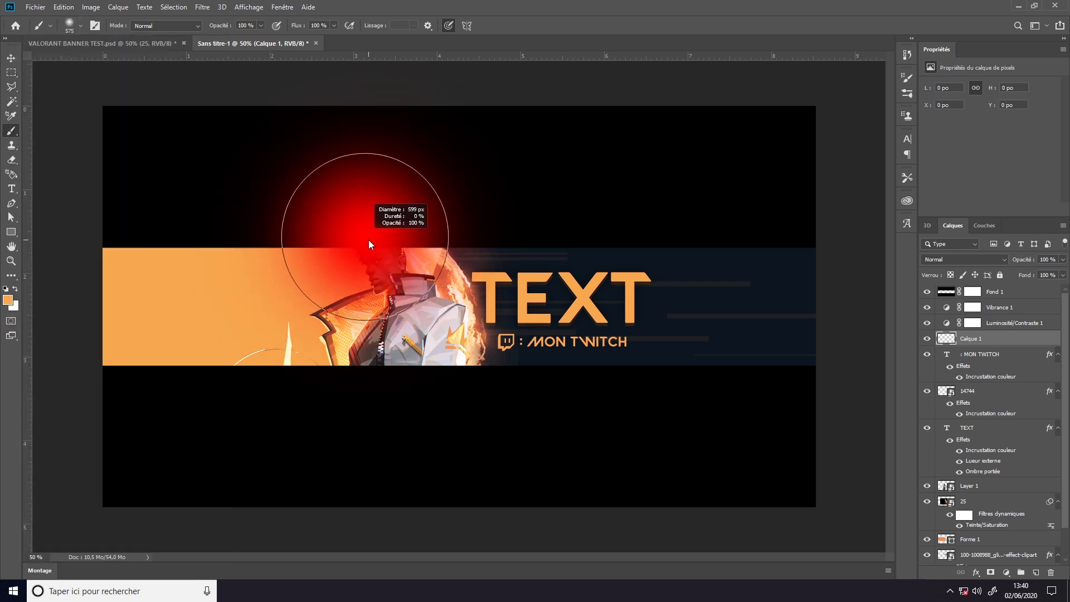
mouse_move(271, 347)
left_mouse_down()
mouse_move(358, 239)
mouse_move(691, 278)
left_mouse_up()
left_click(964, 259)
left_click(958, 368)
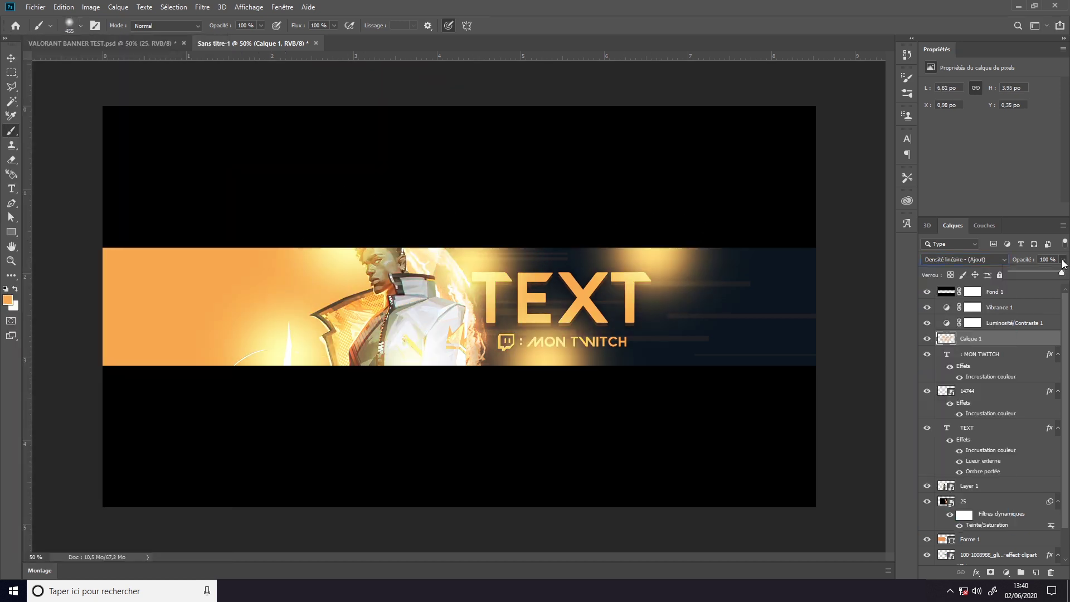
left_click_drag(1063, 259, 1019, 274)
- Paint a soft white glow on a new layer set to Linear Dodge at 10% opacity
key("ctrl+shift+alt+n")
key("x")
left_click_drag(59, 275, 597, 239)
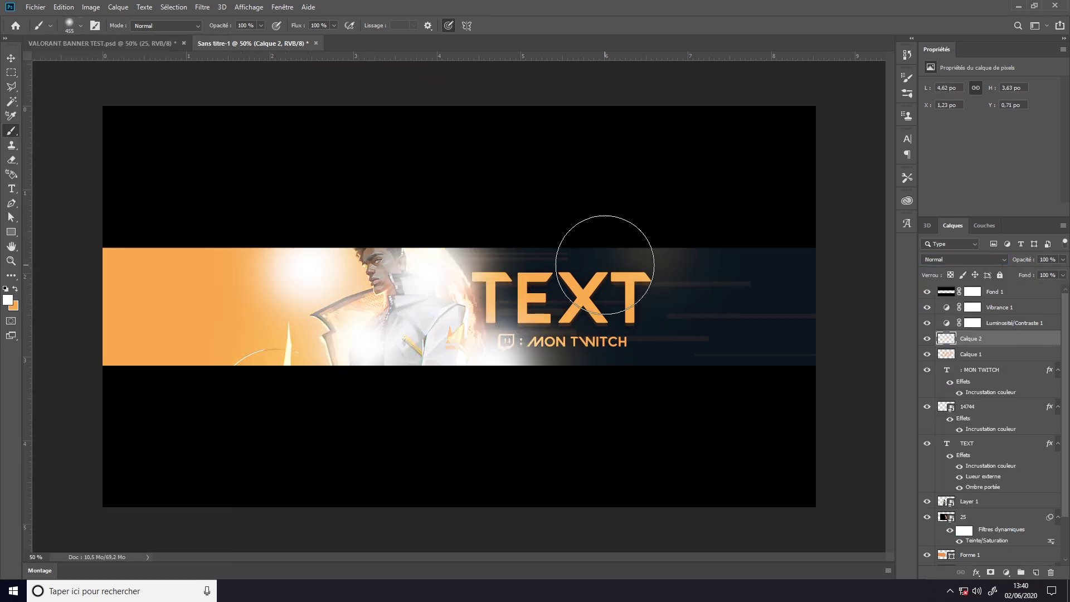
left_click(964, 260)
left_click(974, 330)
left_click(964, 259)
left_click(974, 340)
left_click_drag(1062, 259, 1017, 272)
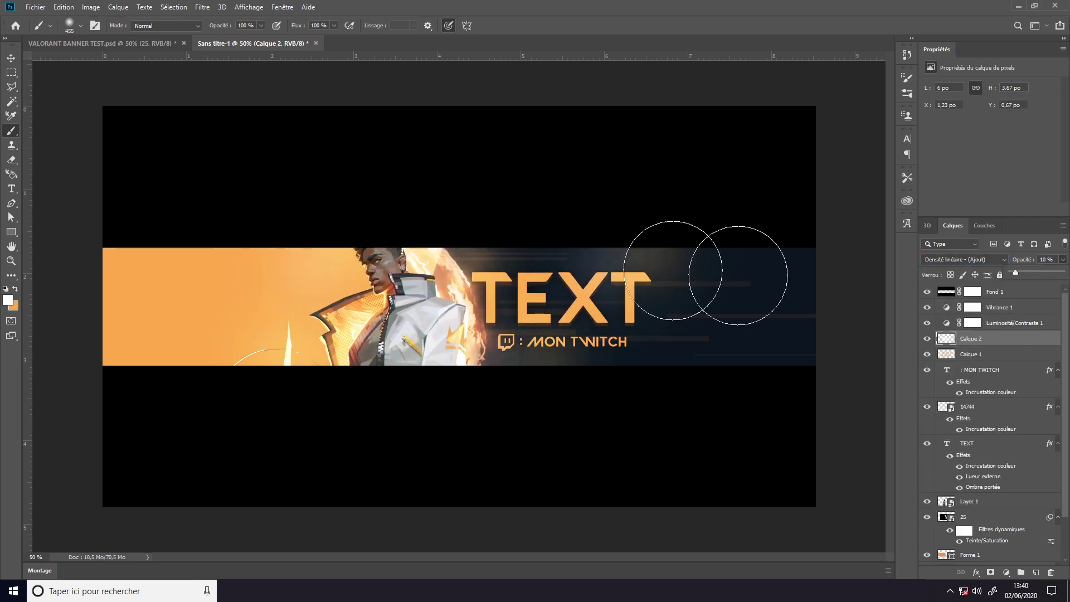
- Reposition the character artwork and the text layers with a slight transform shift
key("v")
scroll(990, 378, "down", 2)
left_click(972, 451)
key("ctrl+t")
left_click(569, 306)
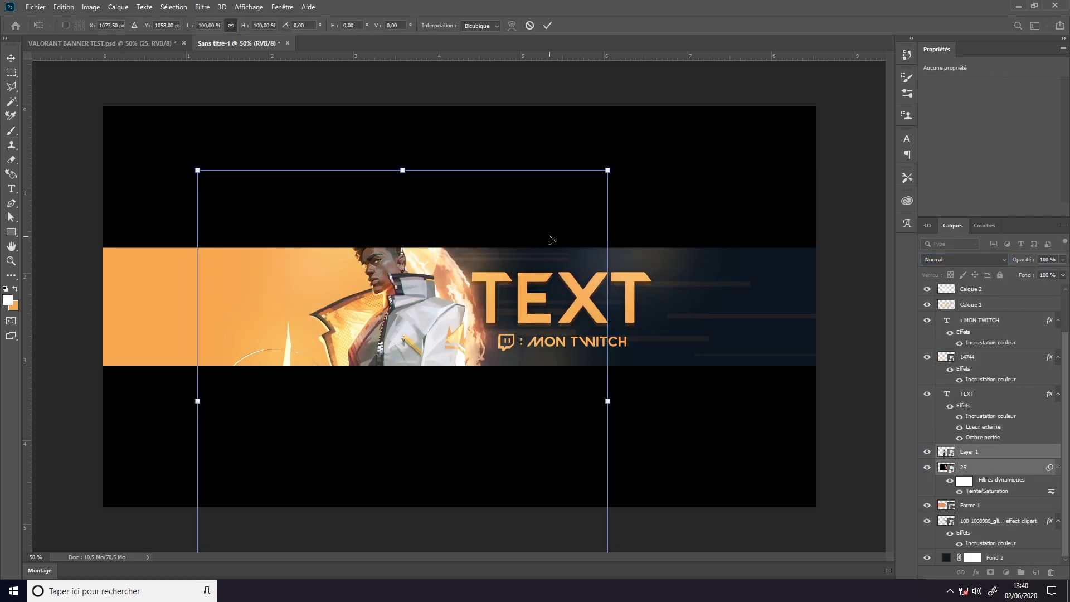
key("Return")
left_click(979, 323, "shift")
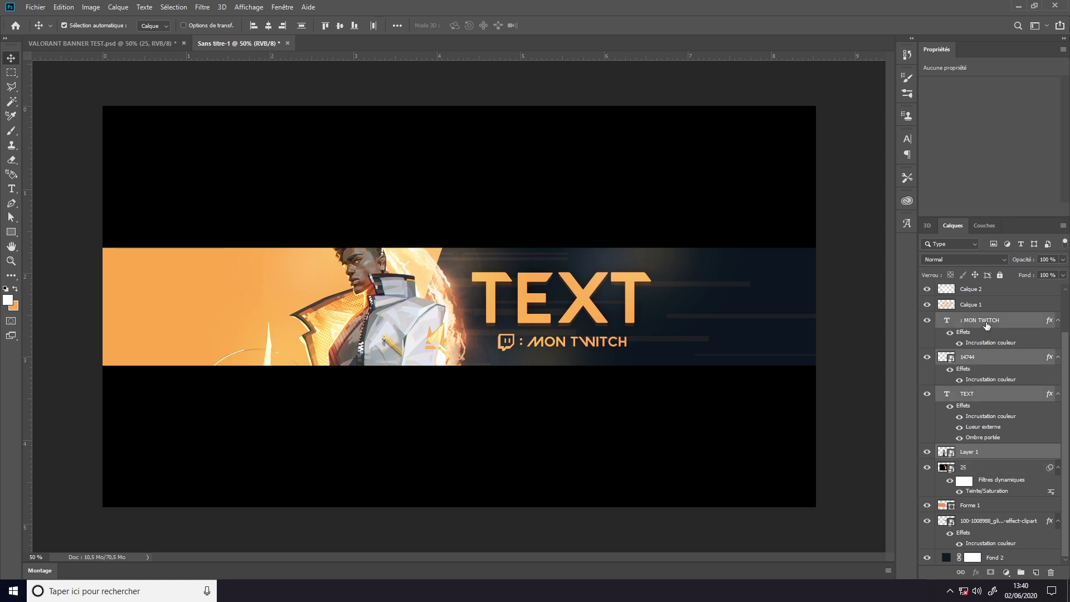
key("ctrl+t")
left_click_drag(589, 318, 592, 317)
key("Return")
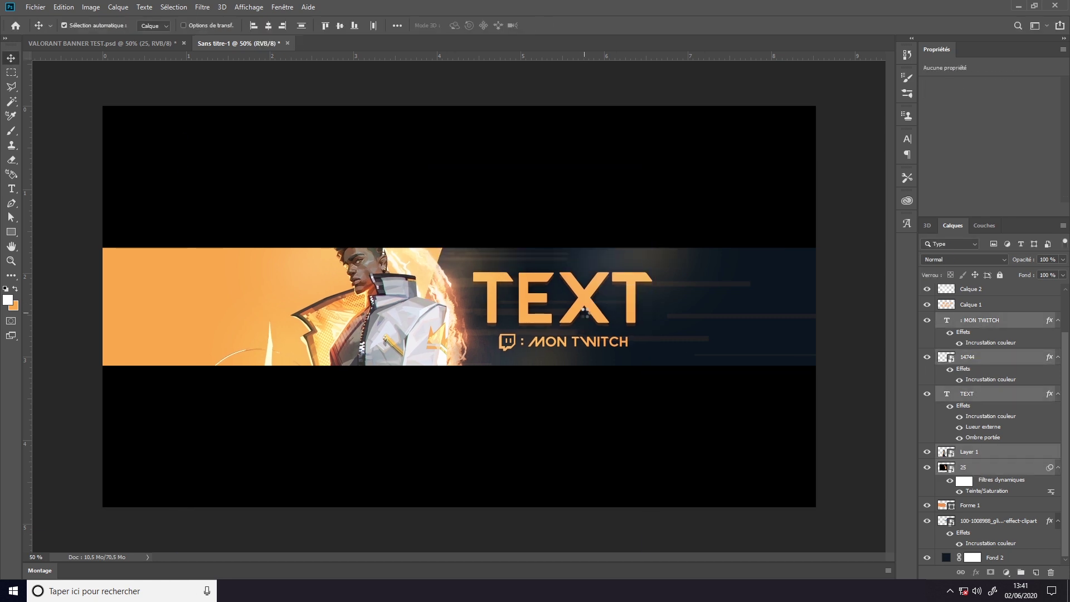